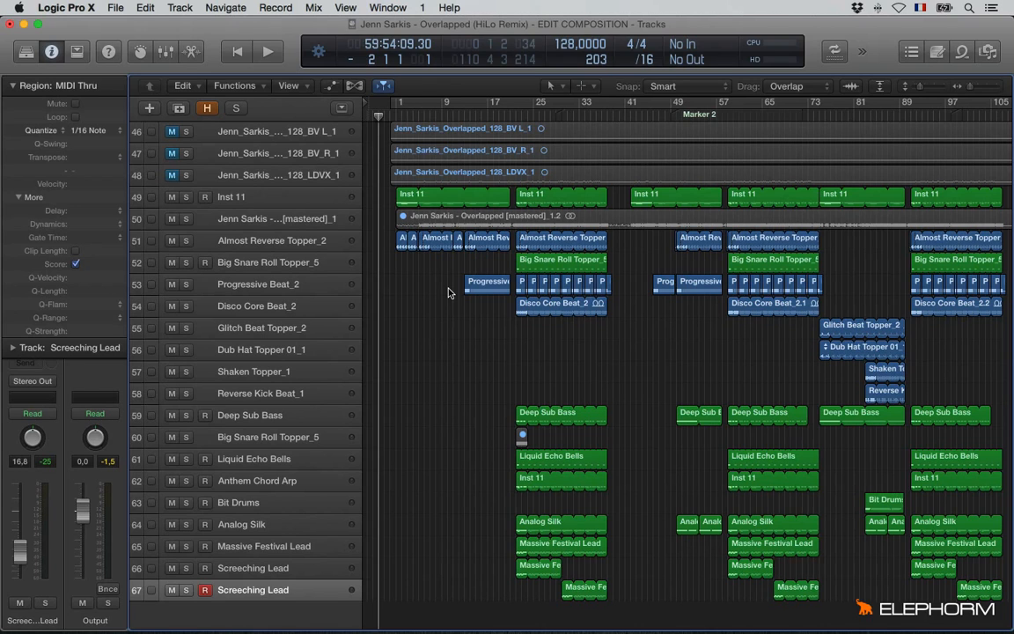
Step: Unmute the BV L, BV R and LDVX vocal tracks
key("super+Up")
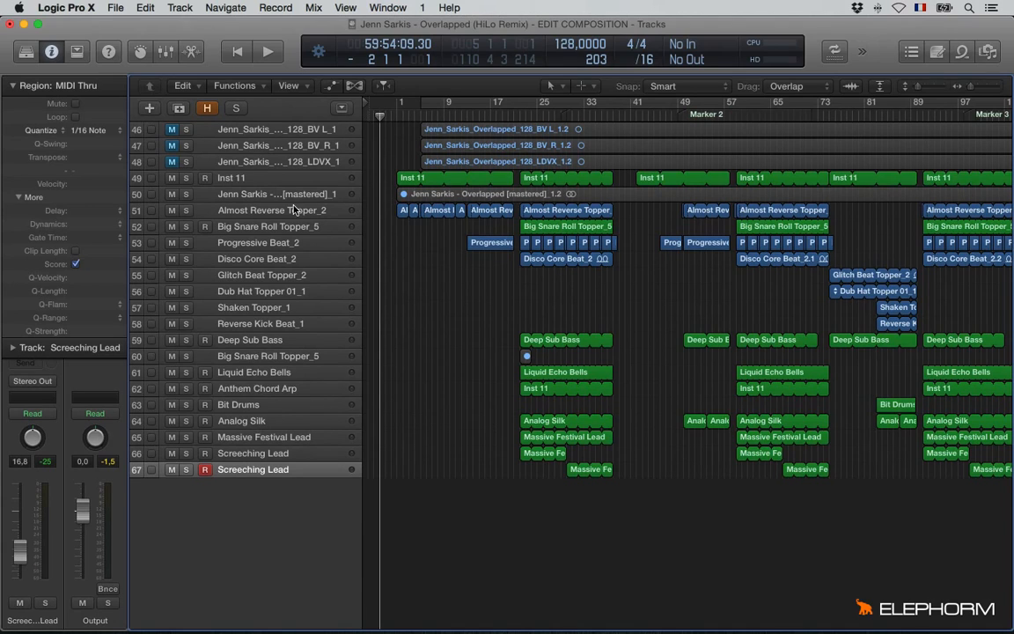
left_click(155, 123)
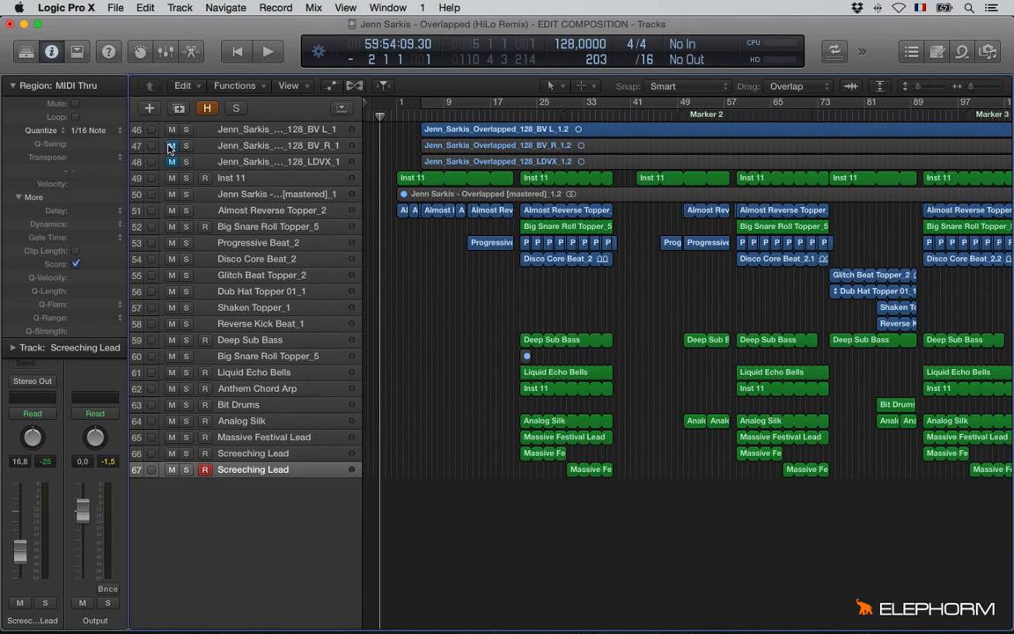
left_click(156, 148, "shift")
left_click(164, 166, "shift")
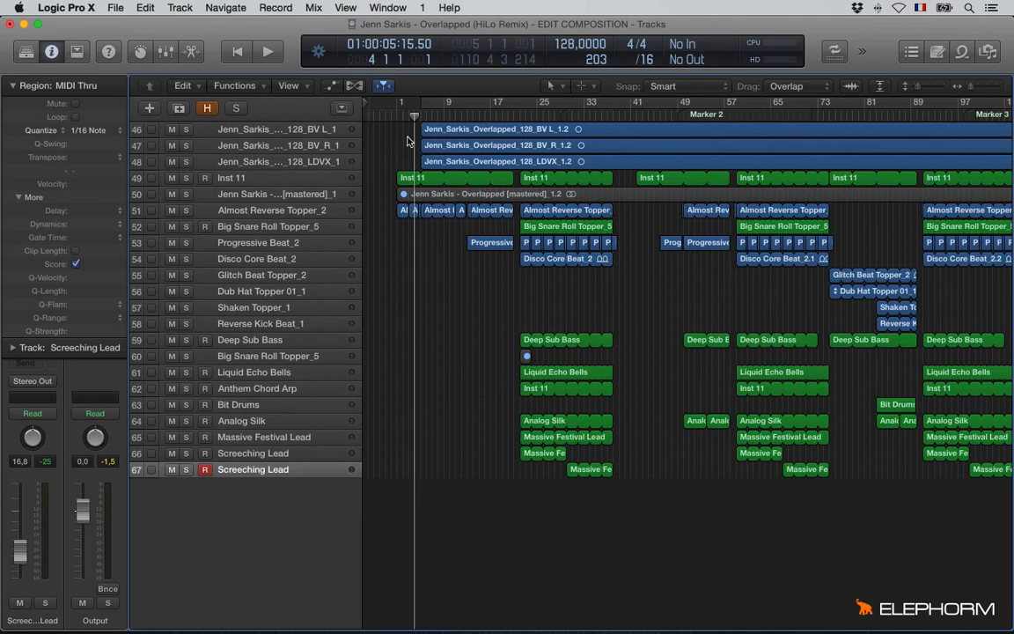
Step: Delete the silent passages from bar 38 to 42 on all three vocal tracks and from bar 76 to 88 on the LDVX track
left_click_drag(405, 133, 485, 167)
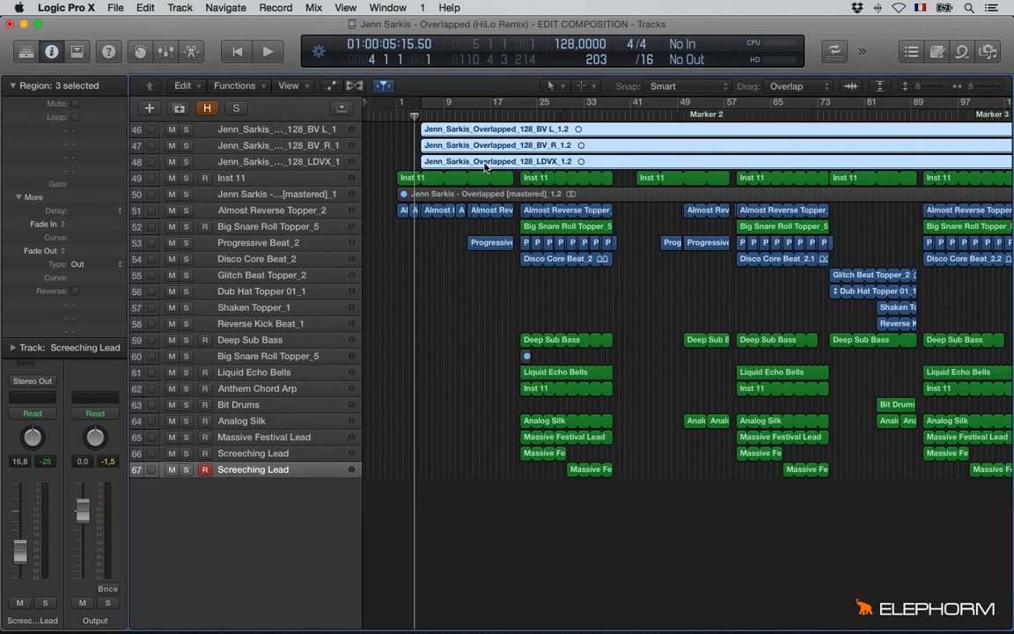
key("z")
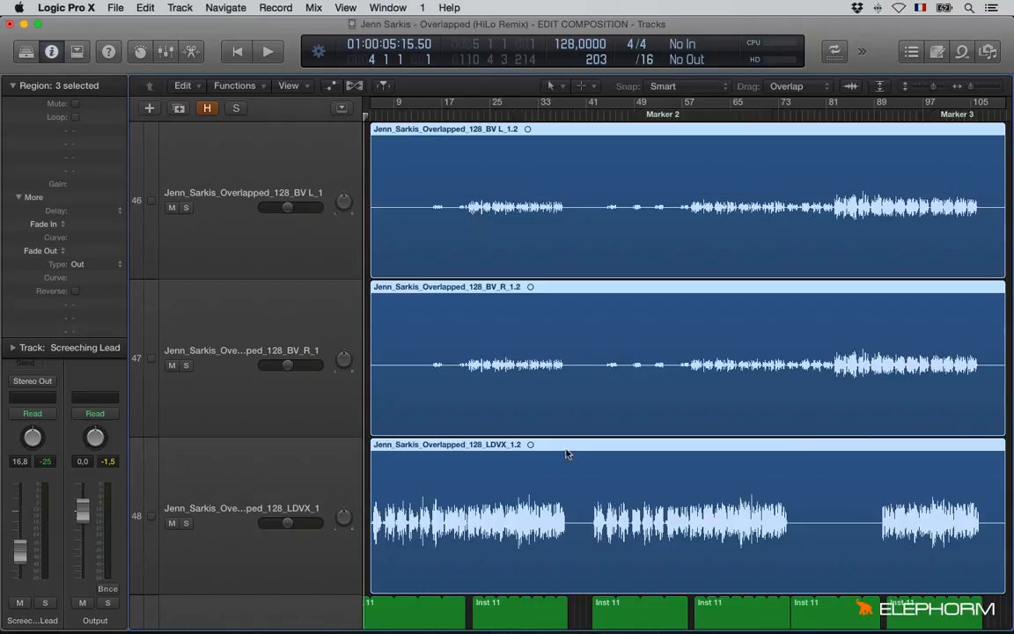
left_click_drag(568, 167, 590, 528)
key("Delete")
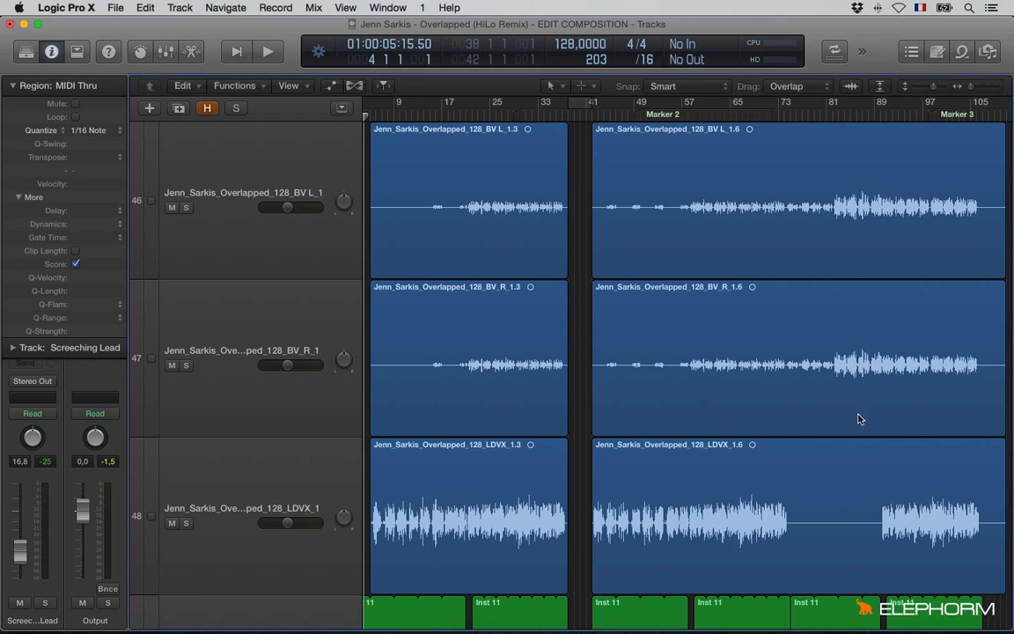
left_click_drag(796, 526, 871, 533)
key("Delete")
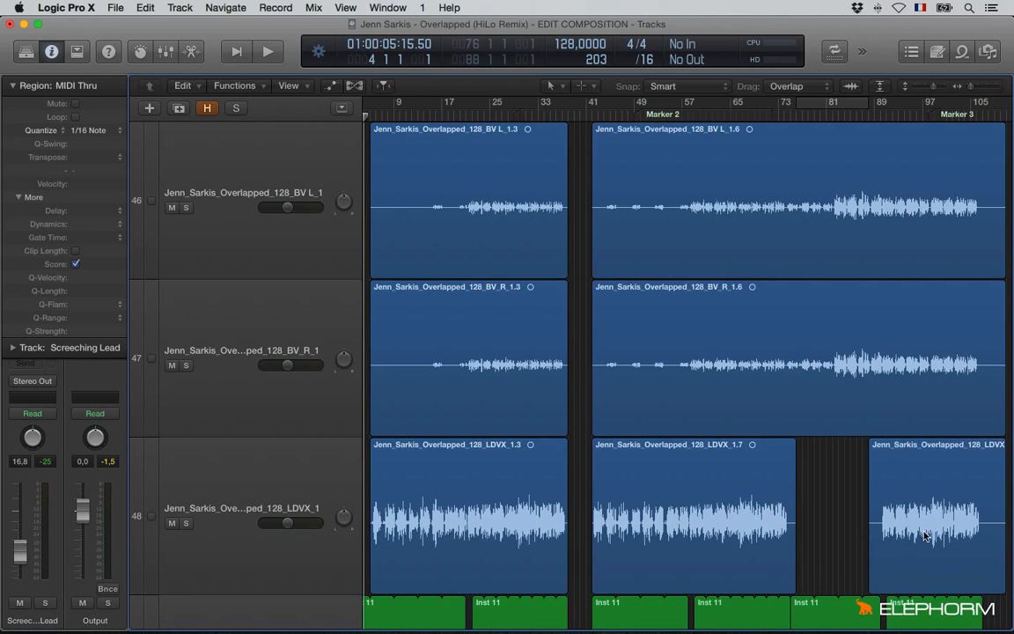
Step: Trim the ends of the last regions on all three vocal tracks to the end of bar 106
scroll(952, 529, "right", 3)
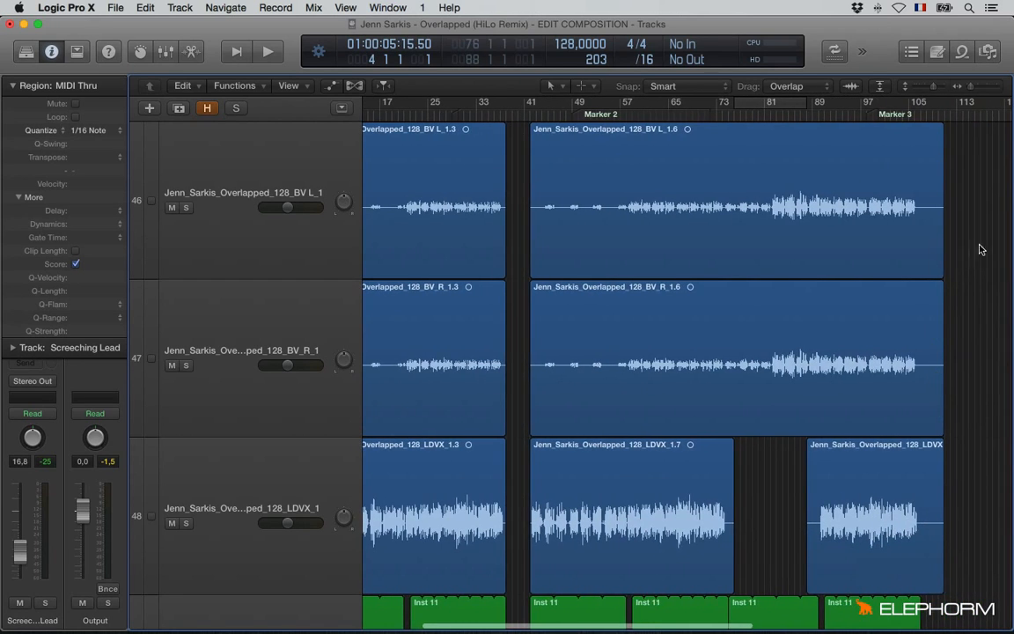
left_click_drag(886, 219, 852, 535)
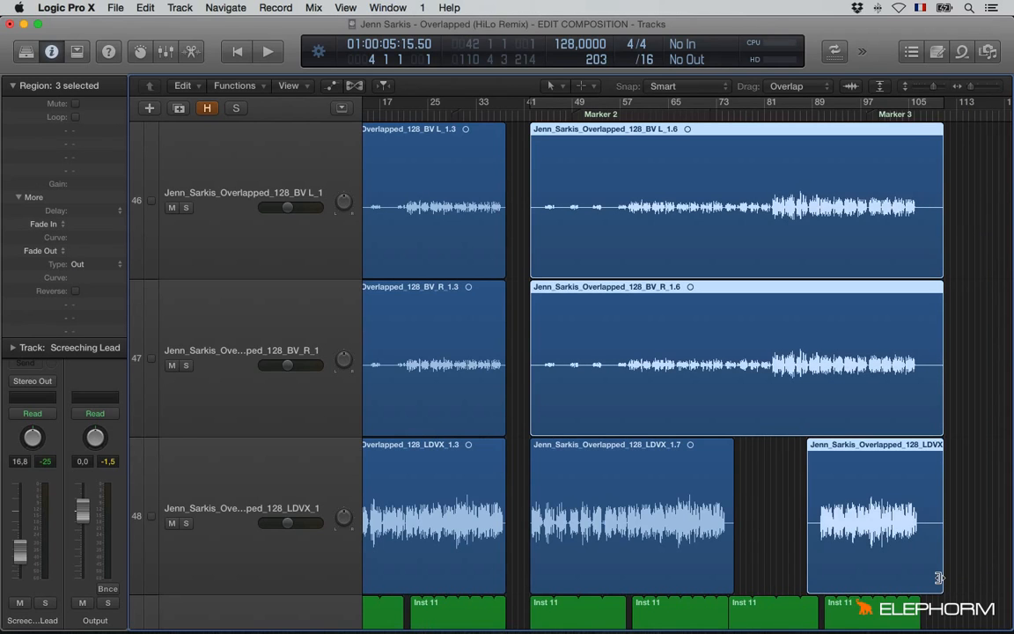
left_click_drag(939, 578, 913, 577)
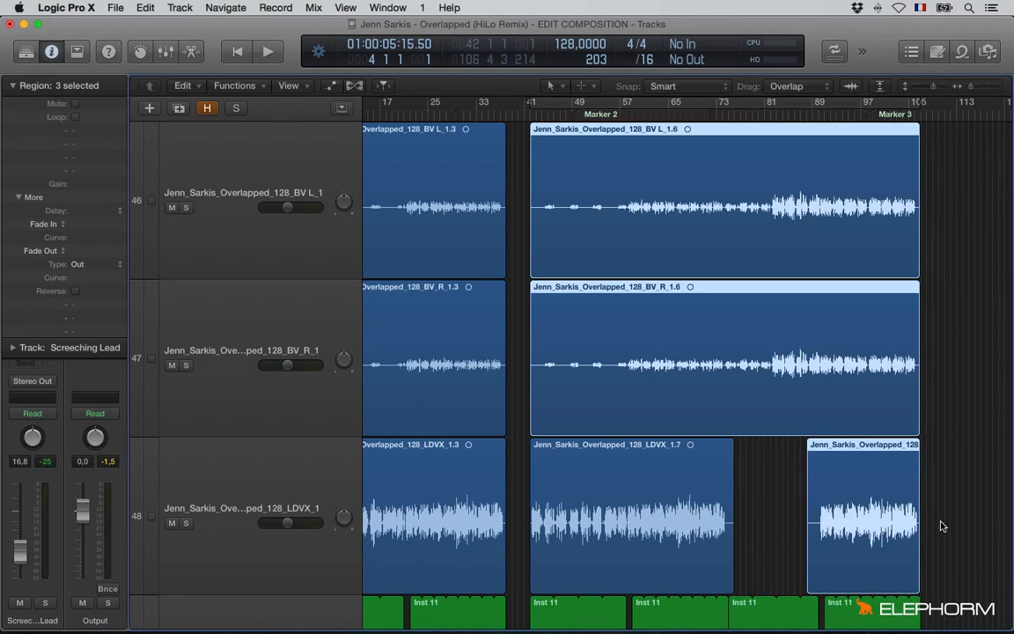
left_click(767, 522)
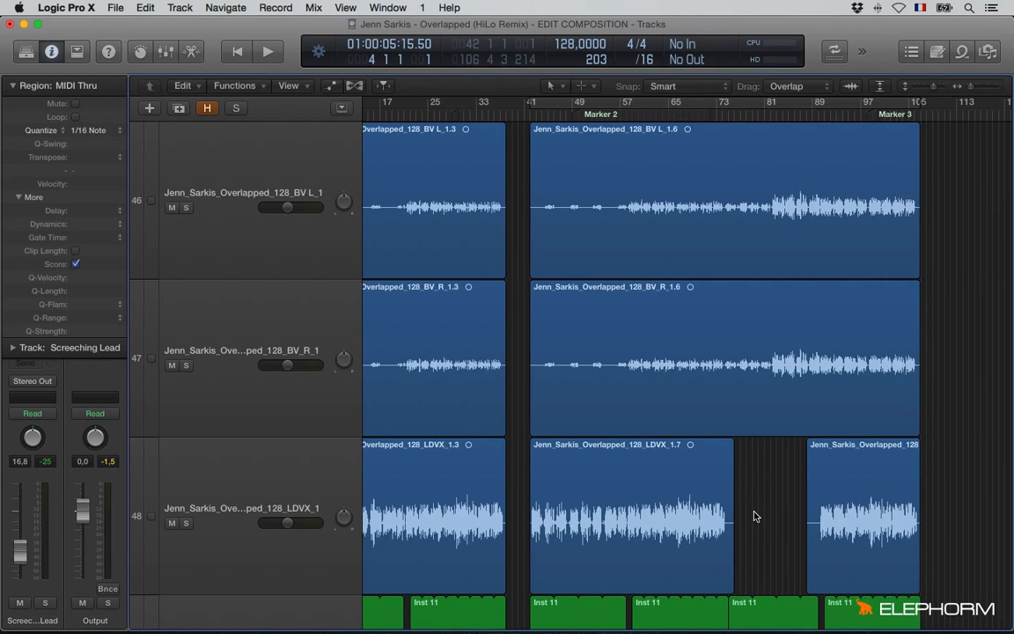
key("z")
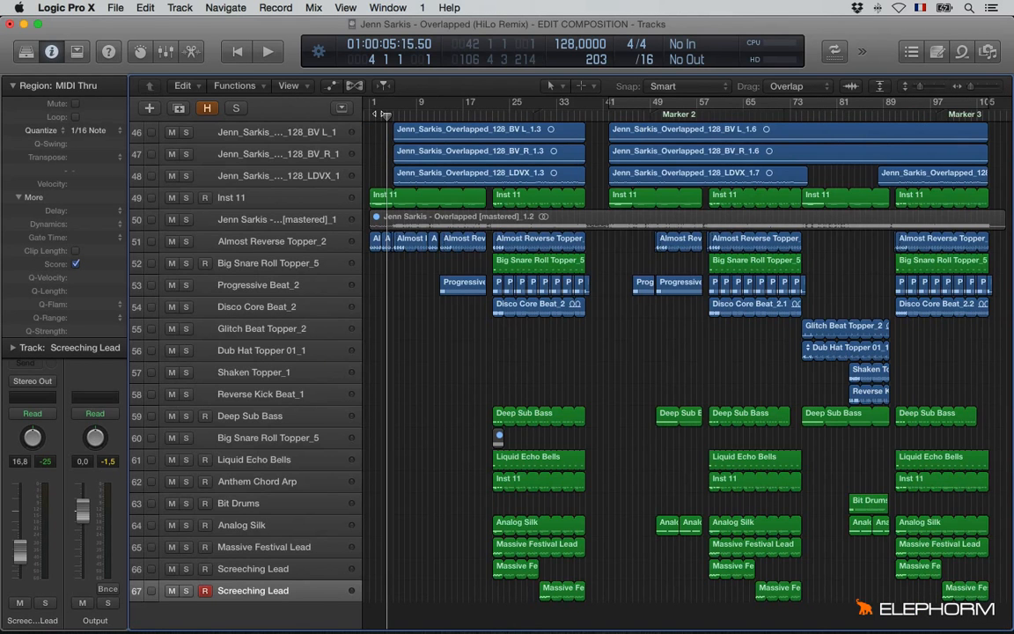
Step: Move the mastered reference track and the muted audio track Big Snare Roll Topper_5 to the end of the track list
left_click(236, 218)
left_click_drag(132, 221, 199, 604)
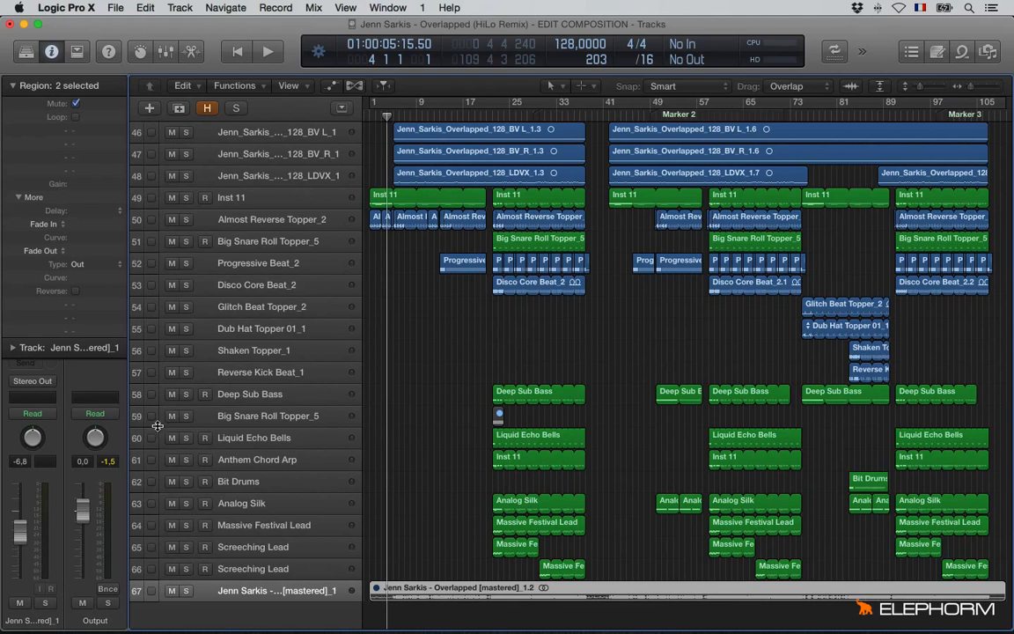
left_click_drag(138, 423, 139, 577)
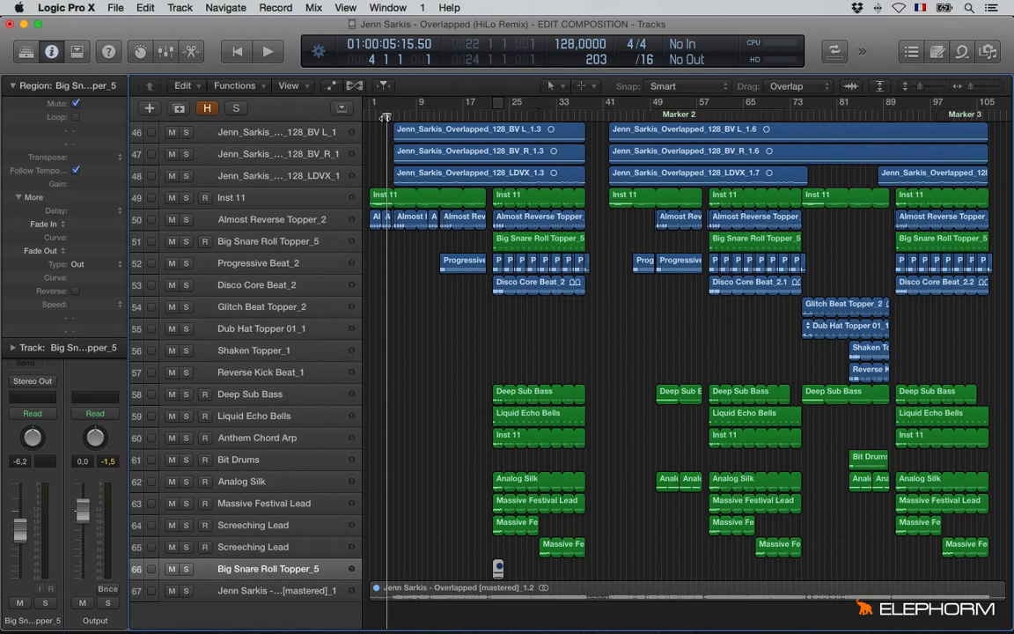
Step: While playing from the song start, lower Almost Reverse Topper_2 to -15.2 dB, Big Snare Roll Topper_5 to -13.6 dB and Progressive Beat_2 to -16.2 dB
left_click_drag(384, 117, 393, 117)
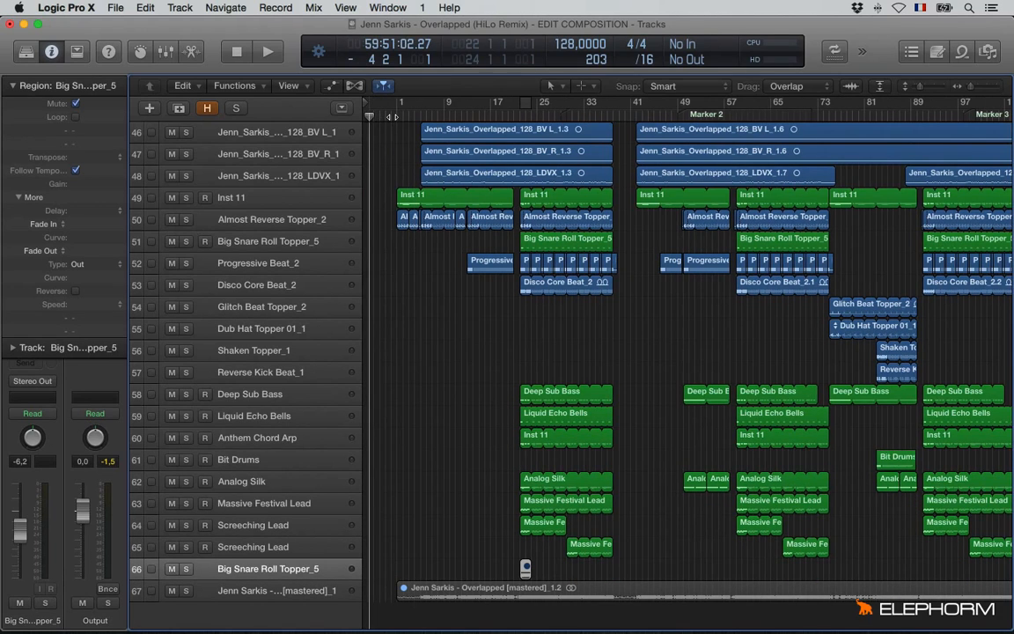
key("space")
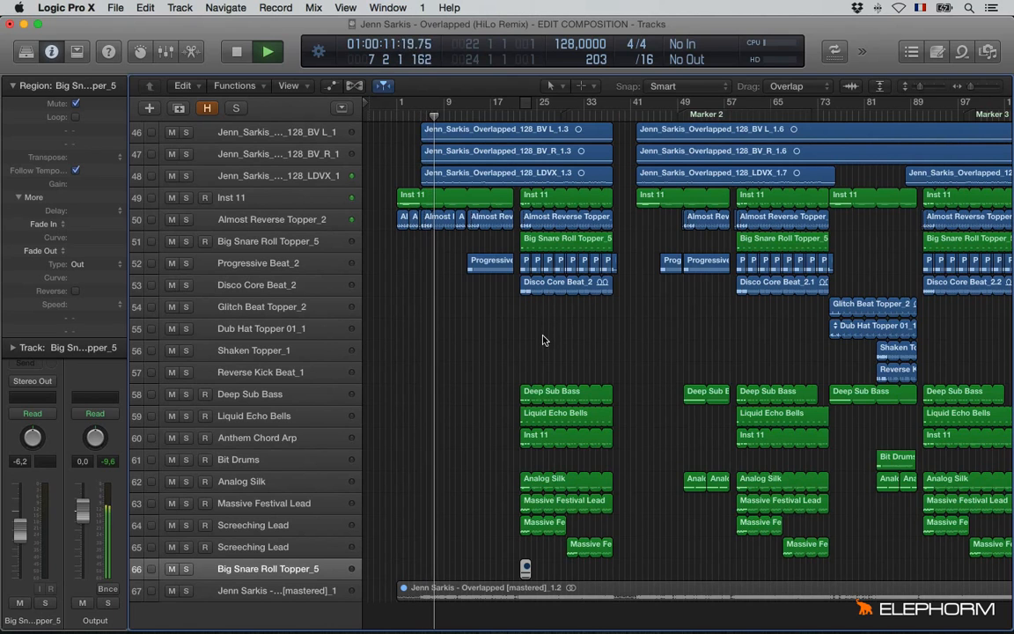
key("x")
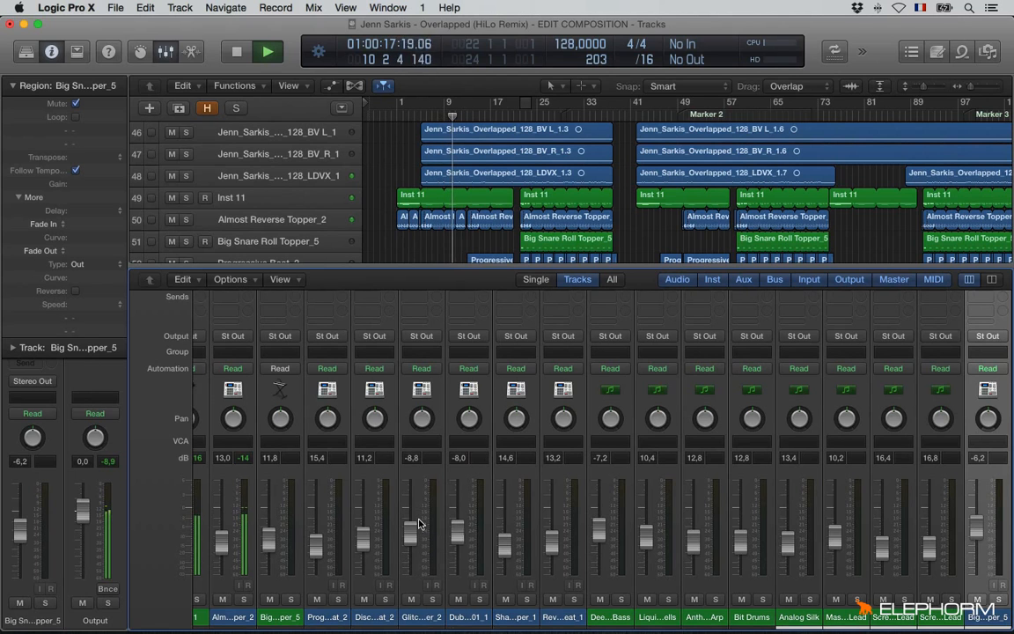
scroll(419, 524, "left", 2)
scroll(419, 524, "left", 3)
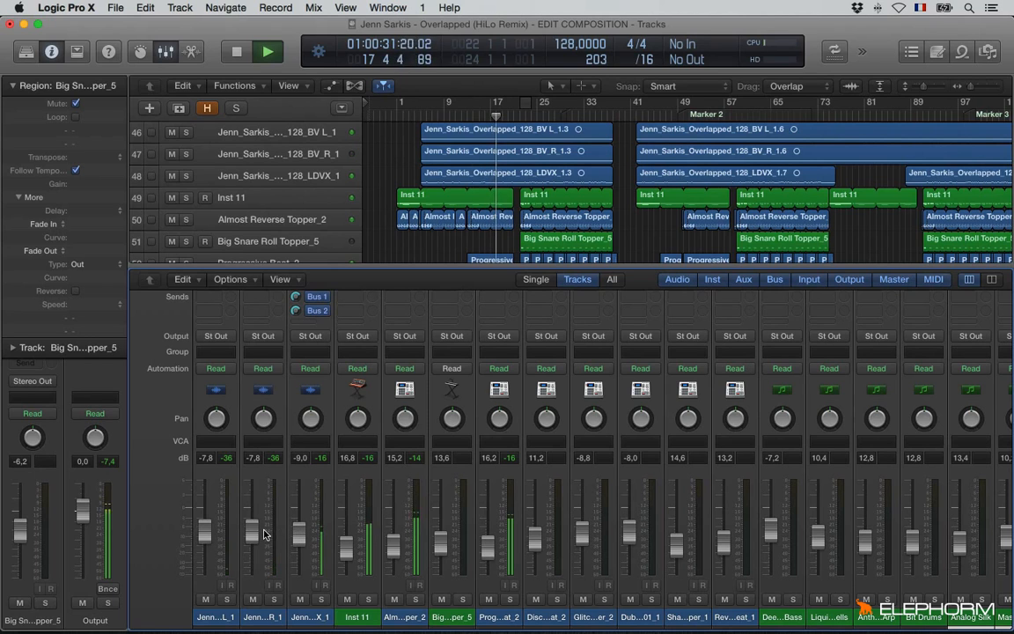
key("x")
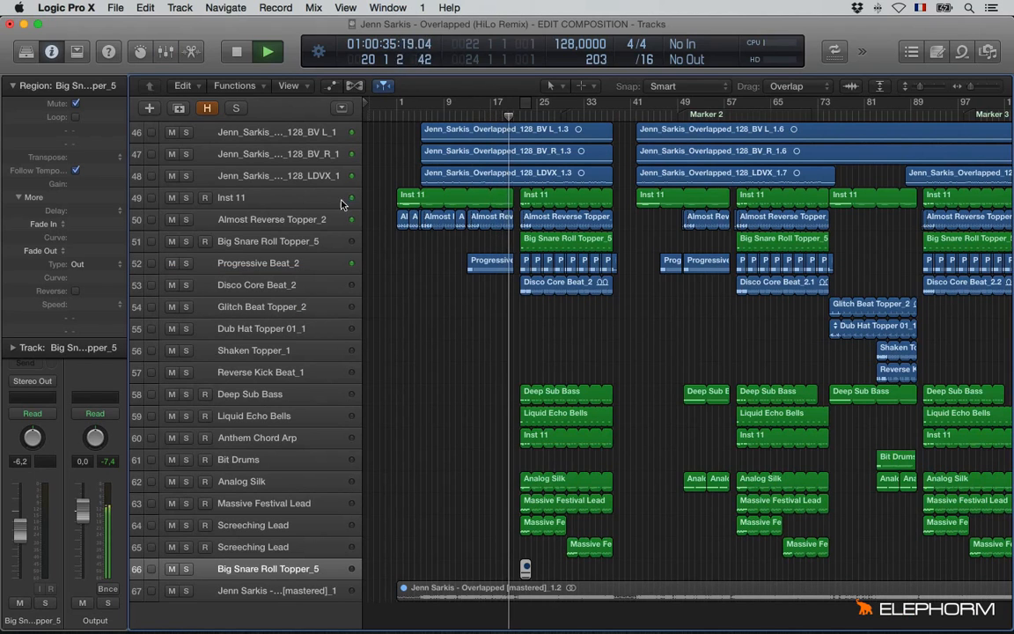
Step: Reset the LDVX lead vocal track's volume to 0.0 dB
left_click(290, 175)
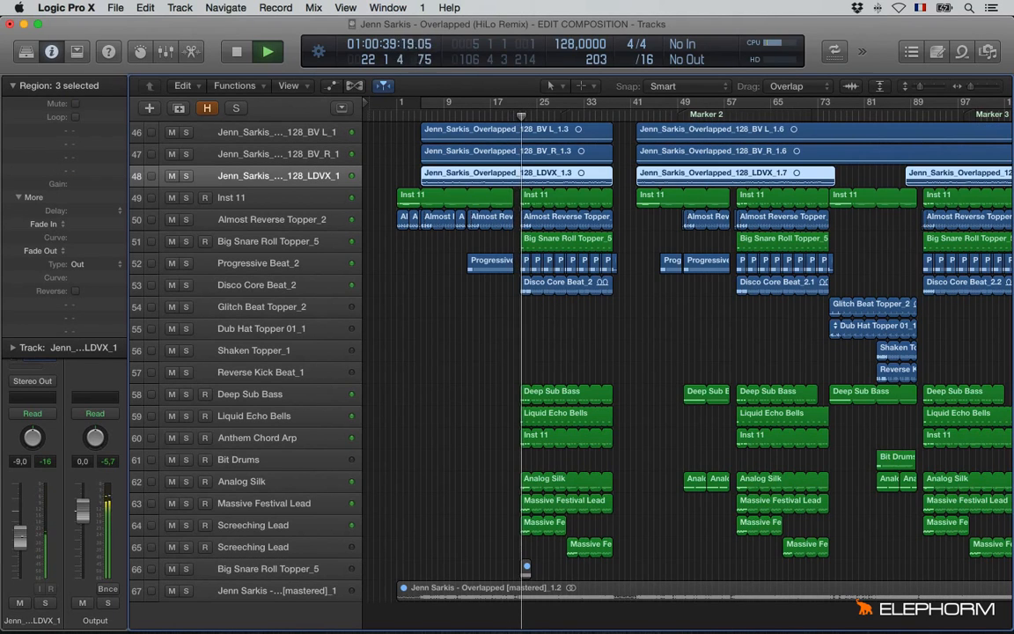
left_click_drag(23, 533, 23, 540)
left_click(21, 538, "alt")
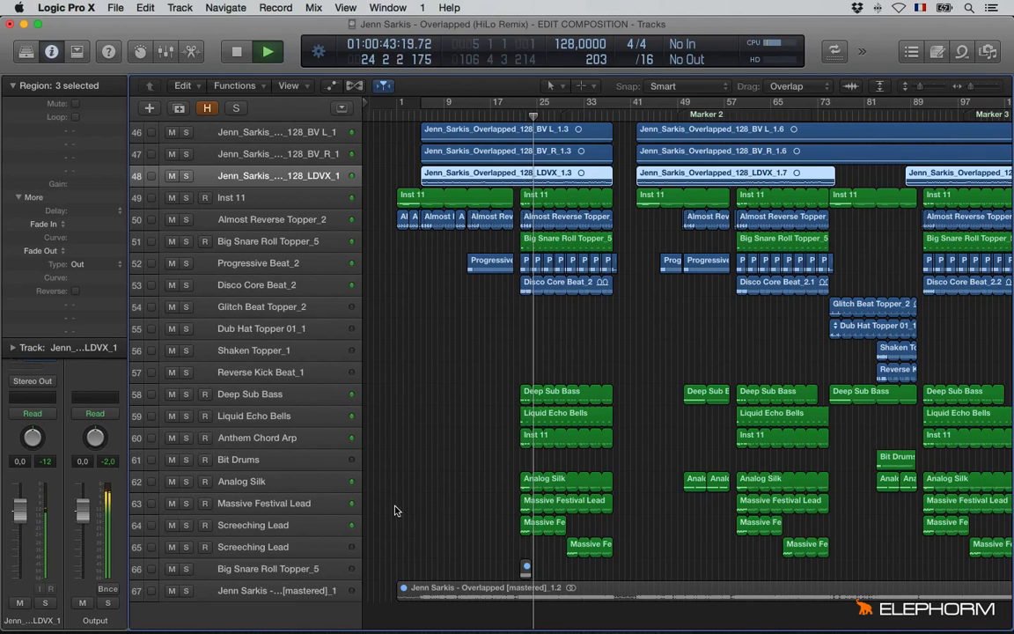
Step: Lower the two Screeching Lead tracks, setting track 64 to -17.8 dB and track 65 to -18.5 dB
left_click(290, 481)
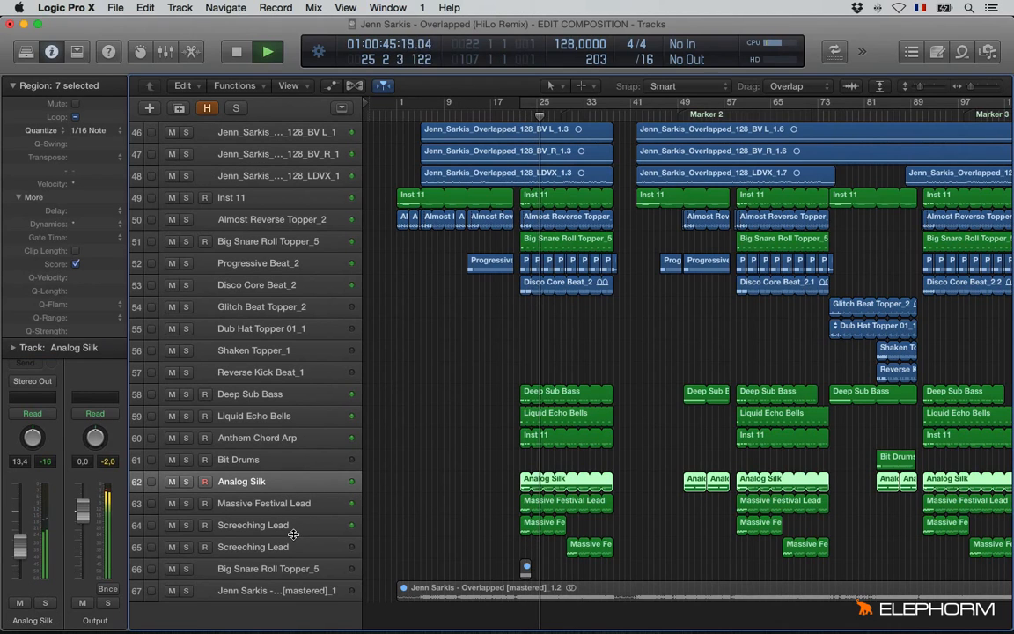
left_click(292, 530)
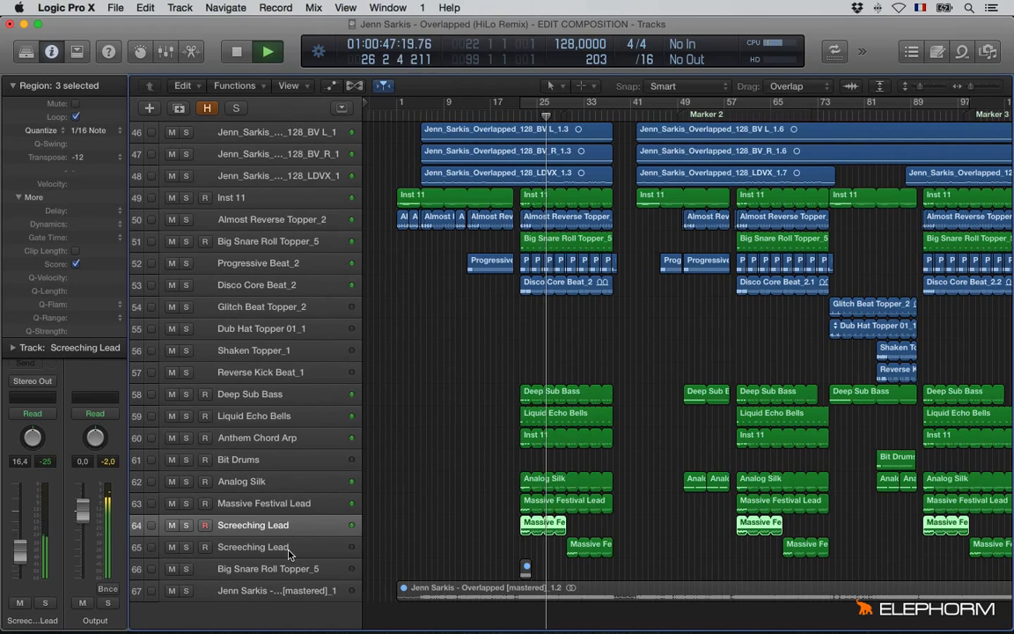
left_click(284, 550, "shift")
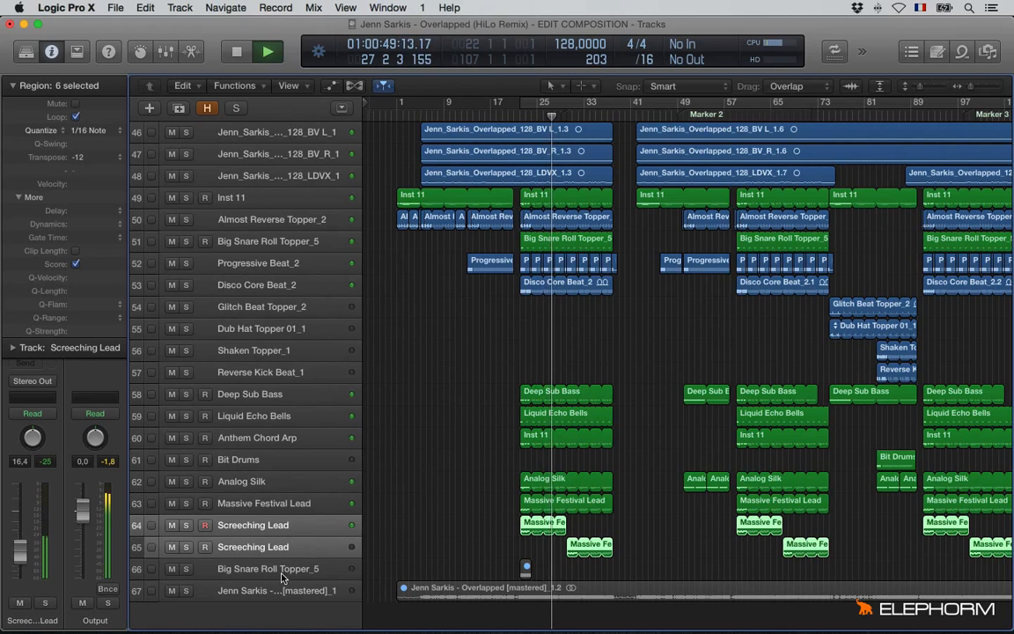
key("x")
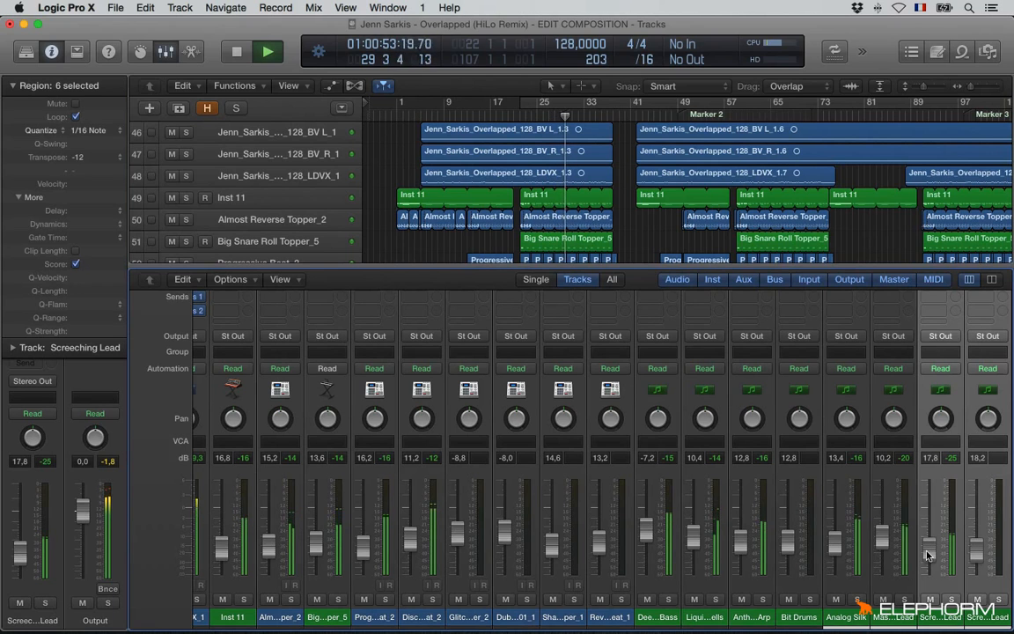
key("x")
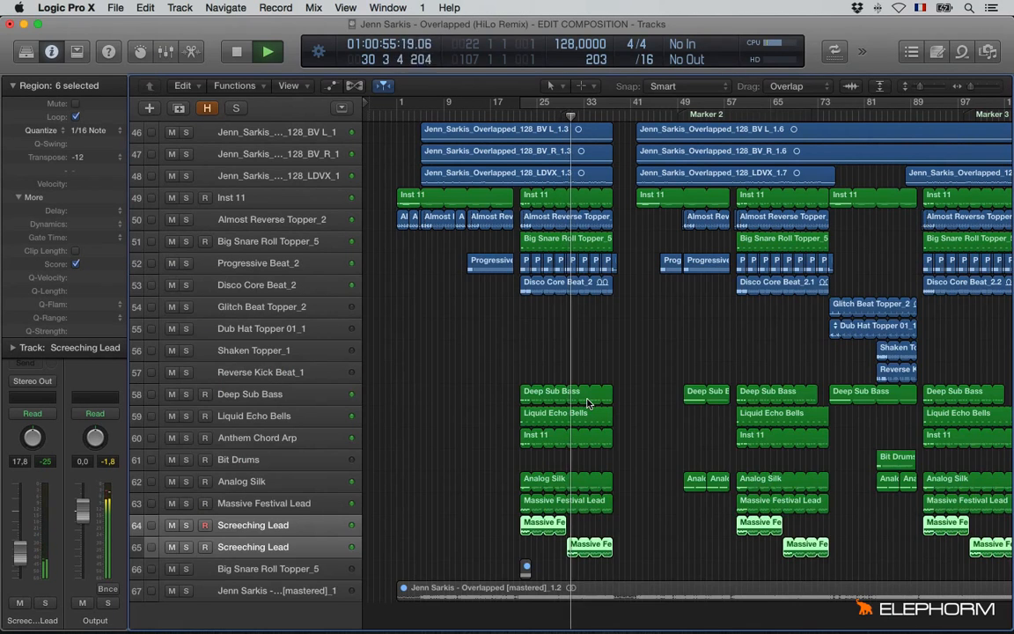
left_click(257, 550)
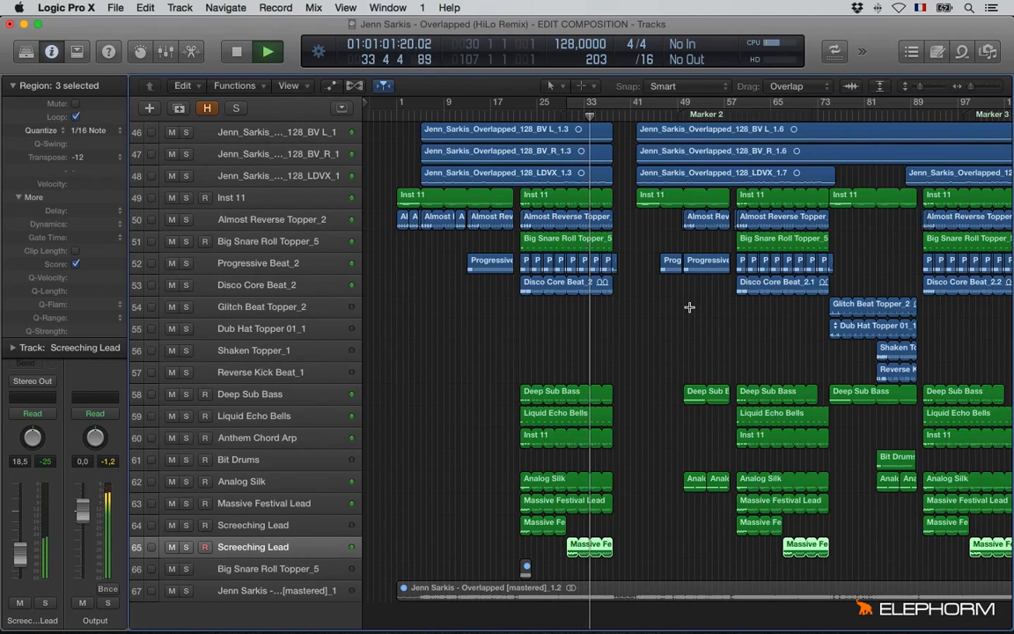
Step: Shift every region after the bar 38 gap, except the mastered reference, earlier so the second part starts at bar 38
key("super+Left")
key("super+Left")
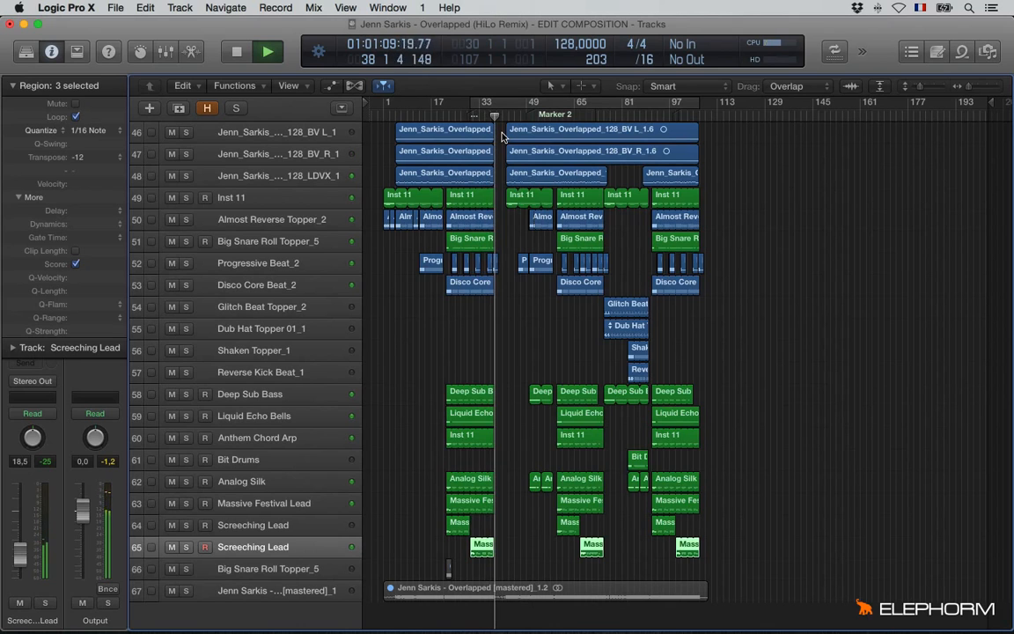
key("space")
left_click_drag(502, 136, 685, 490)
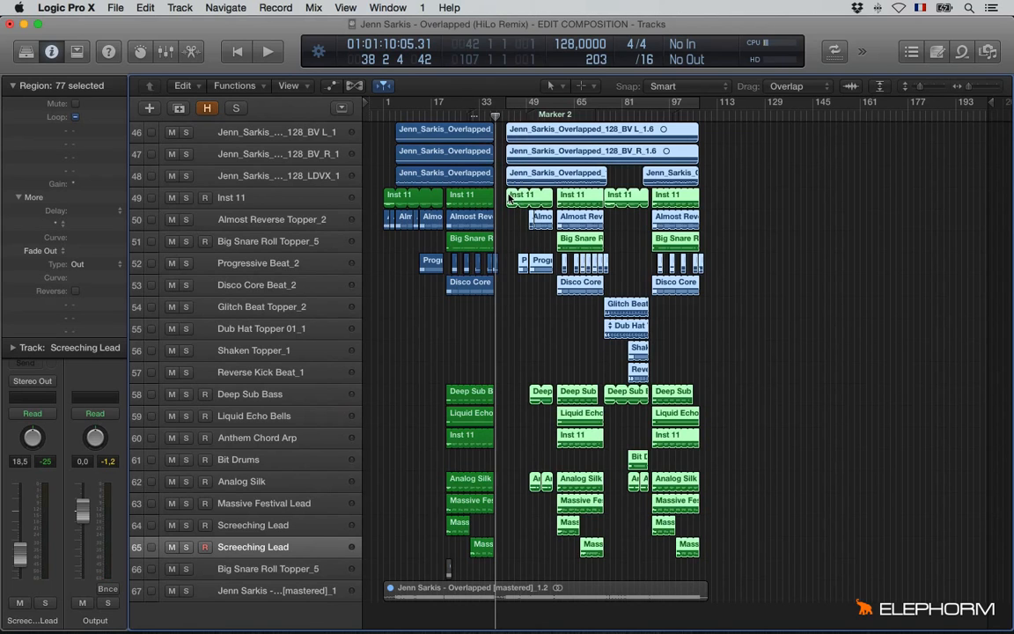
left_click_drag(511, 198, 502, 198)
left_click(486, 114)
key("space")
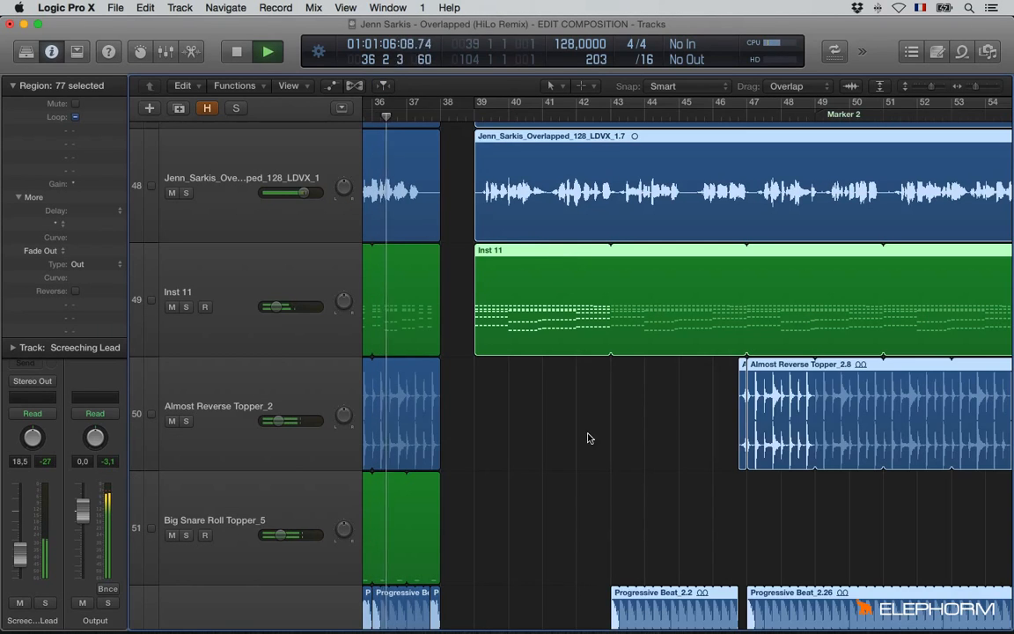
left_click_drag(491, 256, 457, 255)
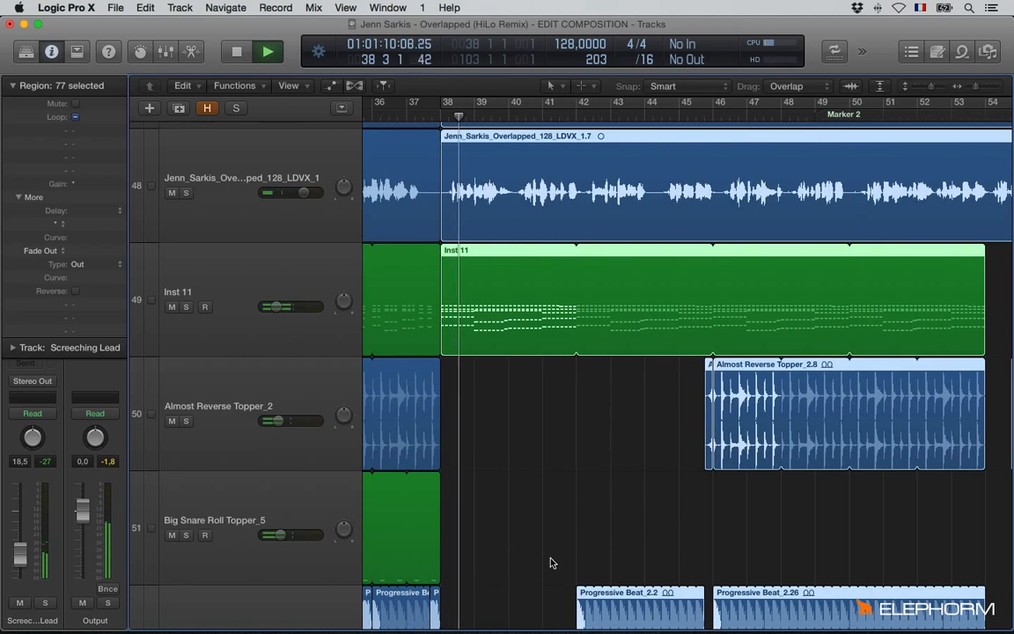
left_click(526, 487)
key("z")
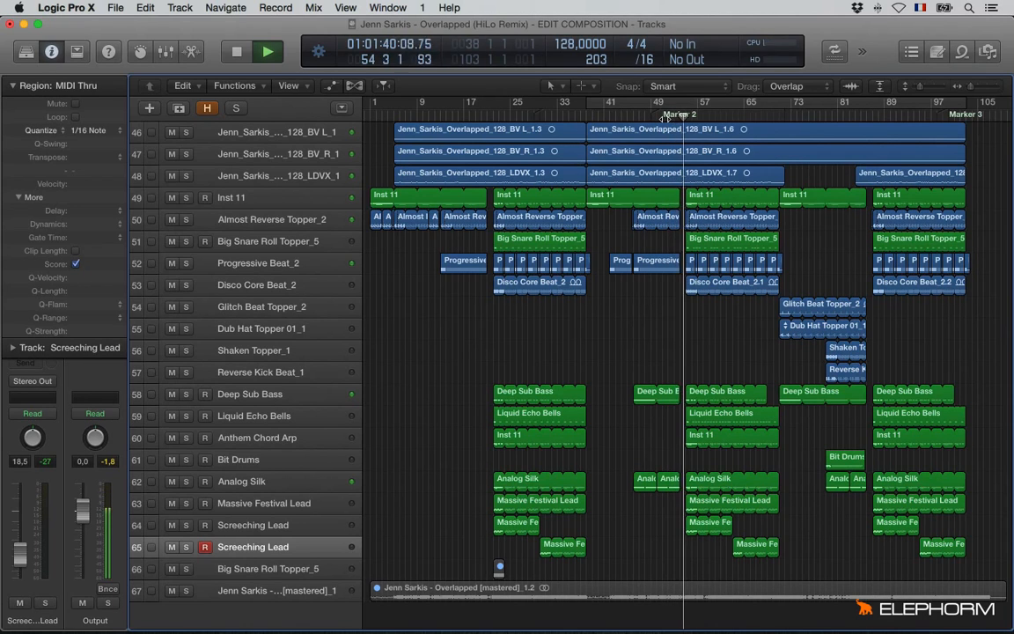
Step: Audition the arrangement from bar 64 to about the end of bar 68
key("space")
left_click(738, 115)
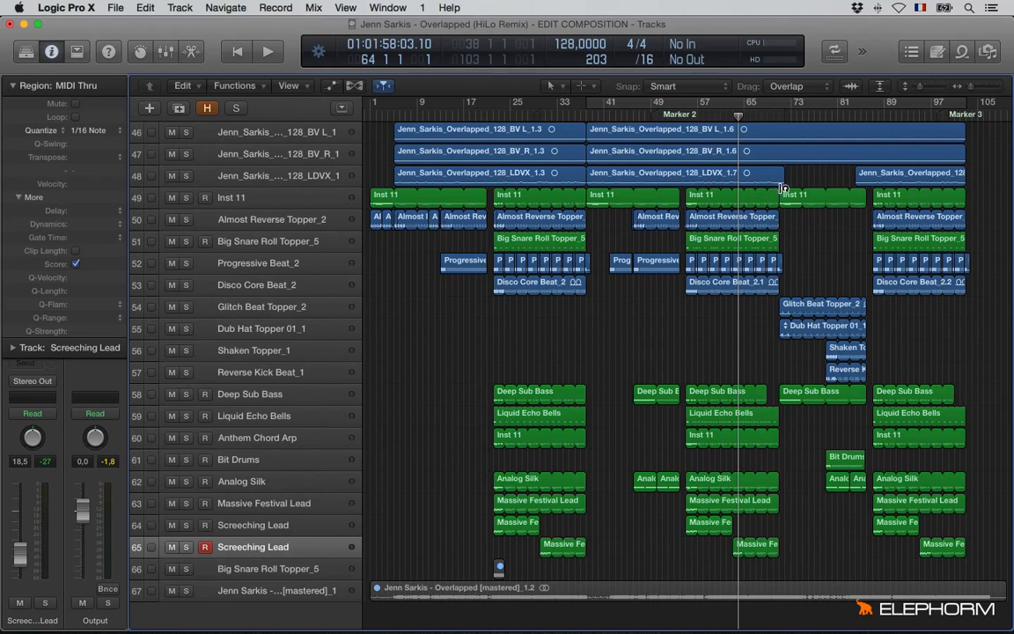
key("space")
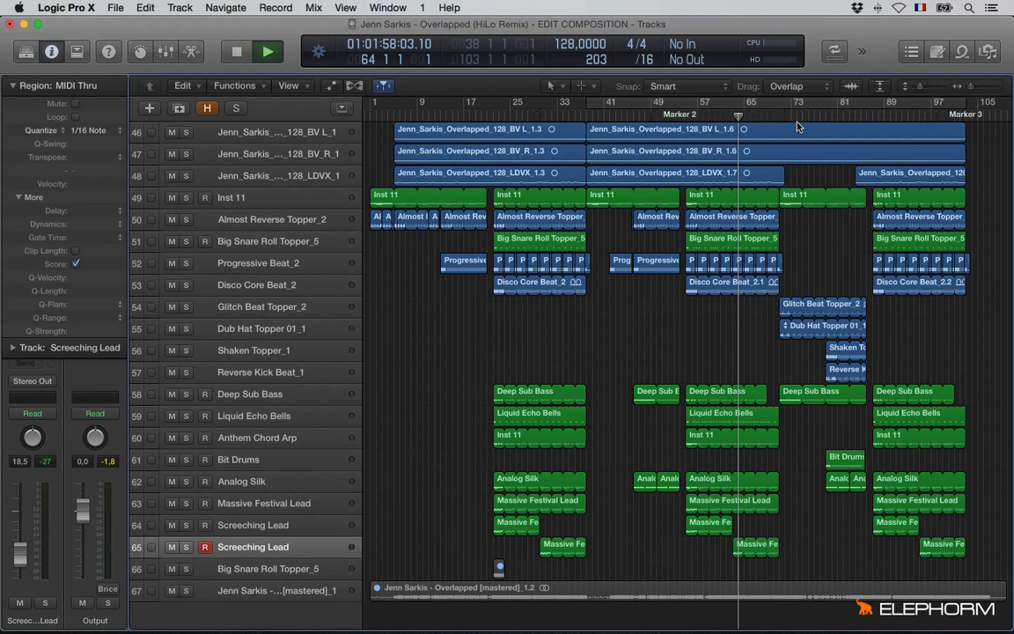
left_click(767, 115)
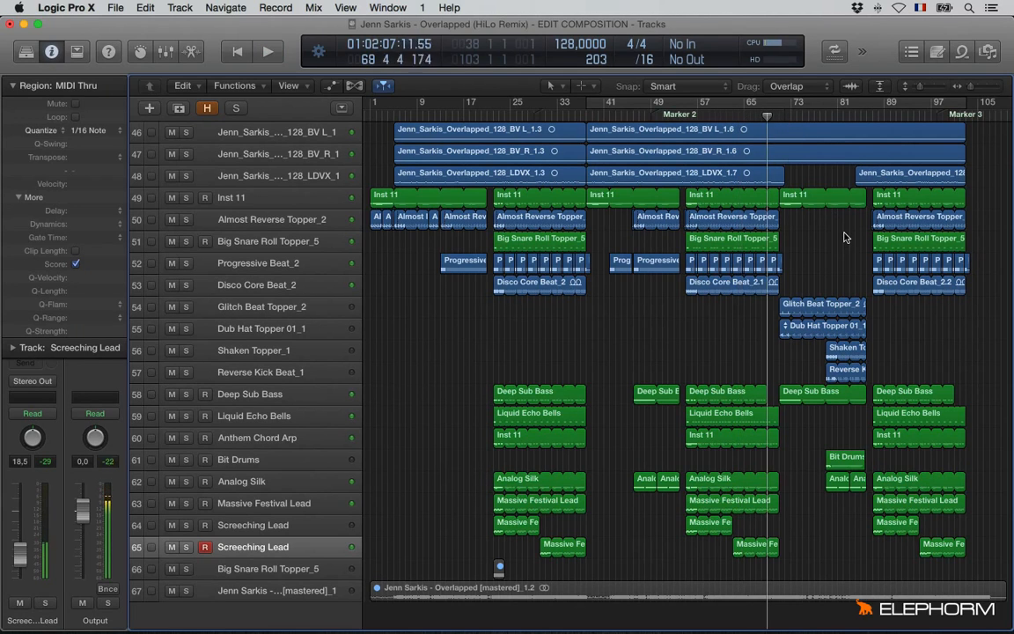
Step: Extend the Deep Sub Bass region that starts at bar 55 to bar 71 while playing on from bar 68
key("space")
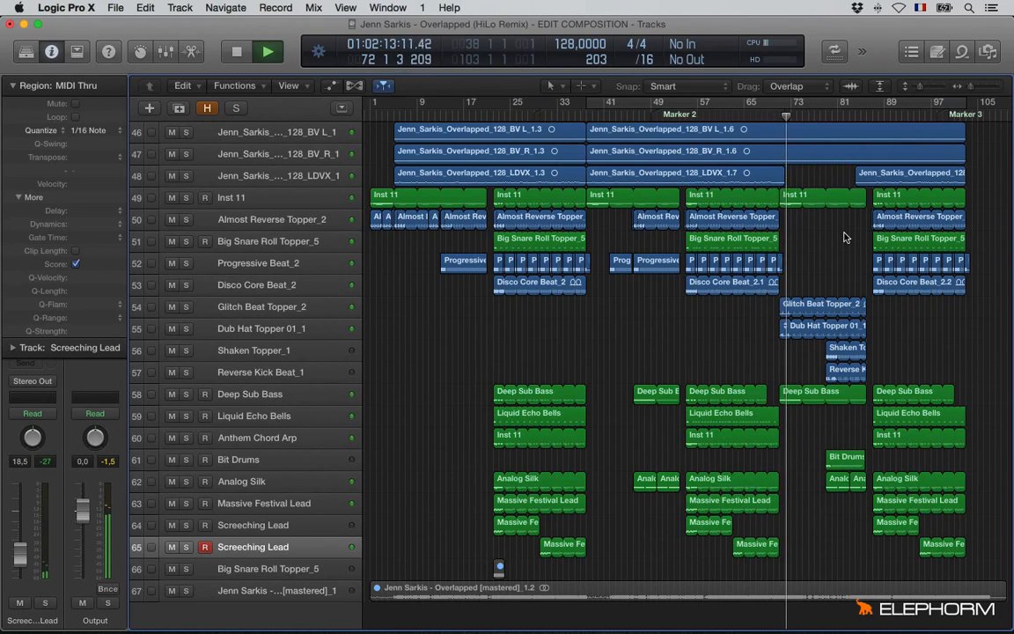
left_click_drag(766, 395, 778, 398)
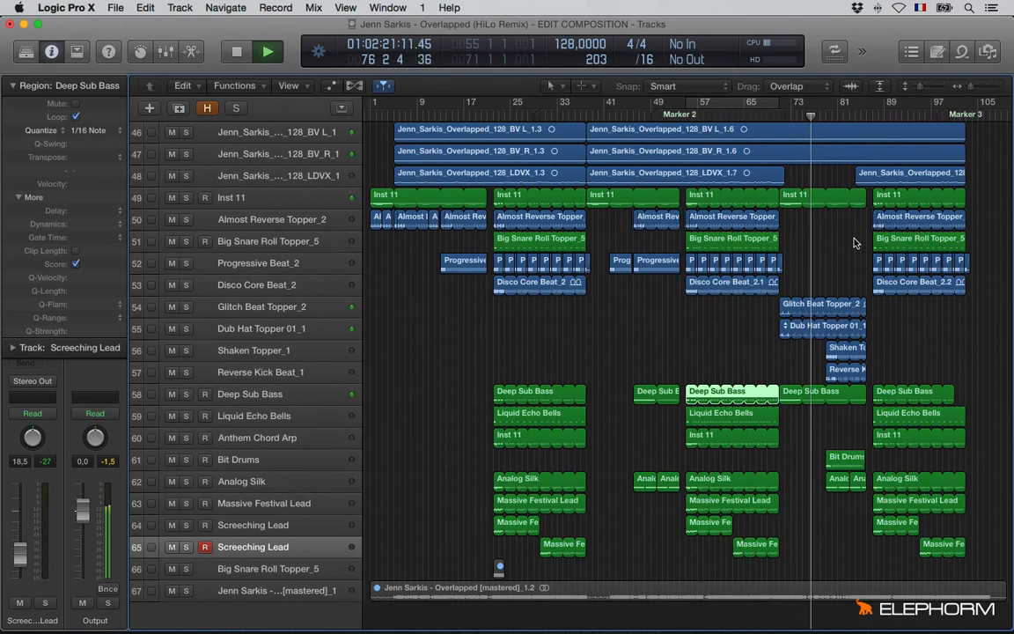
Step: Audition the end of the last section from about bar 98 to bar 103
scroll(845, 242, "right", 3)
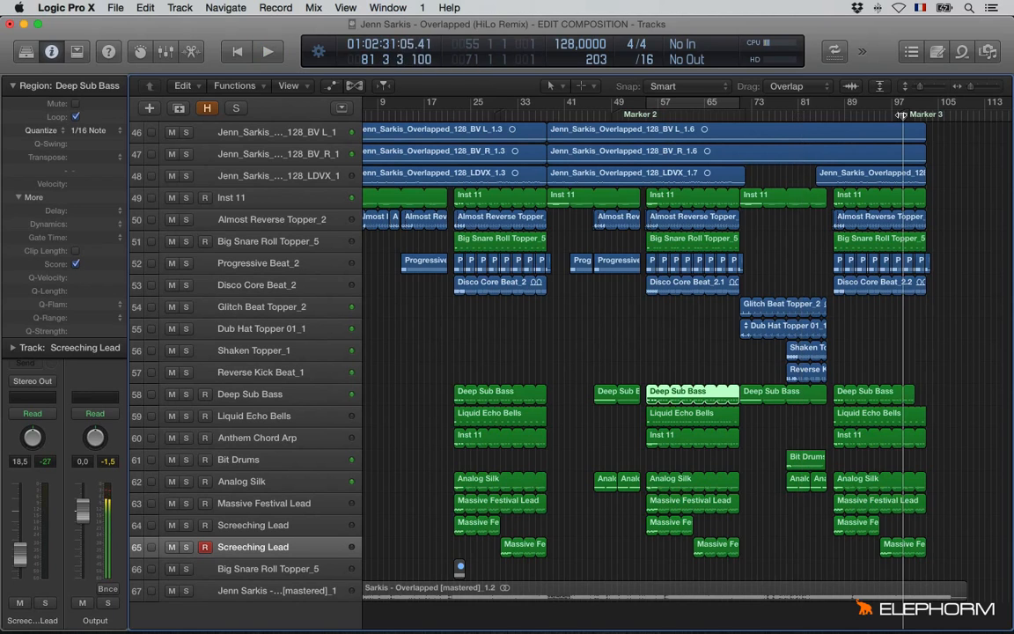
left_click(899, 115)
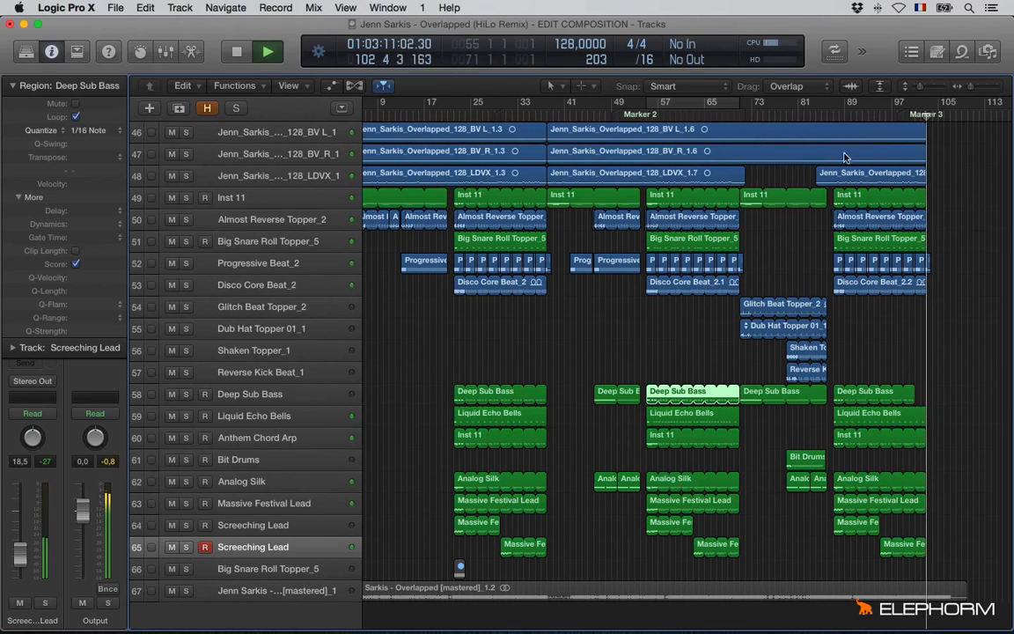
key("space")
left_click(753, 201)
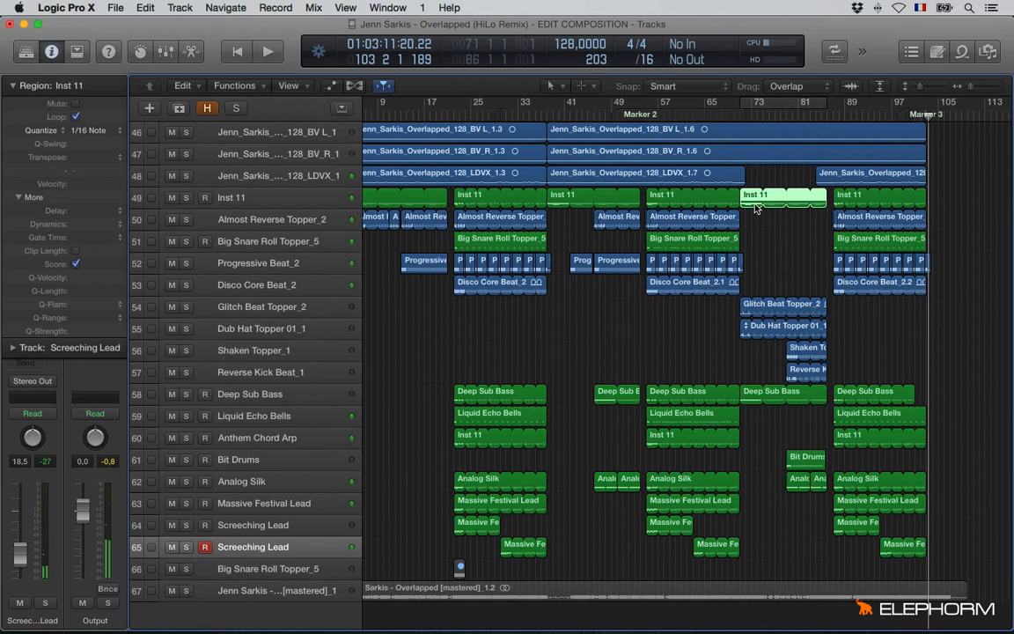
key("shift+f")
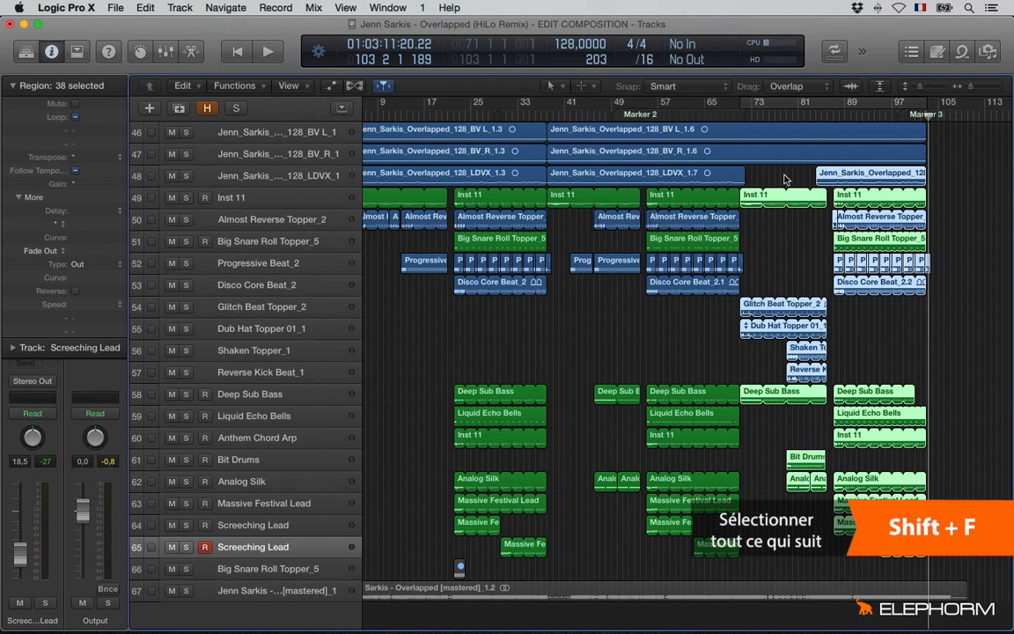
left_click(807, 166)
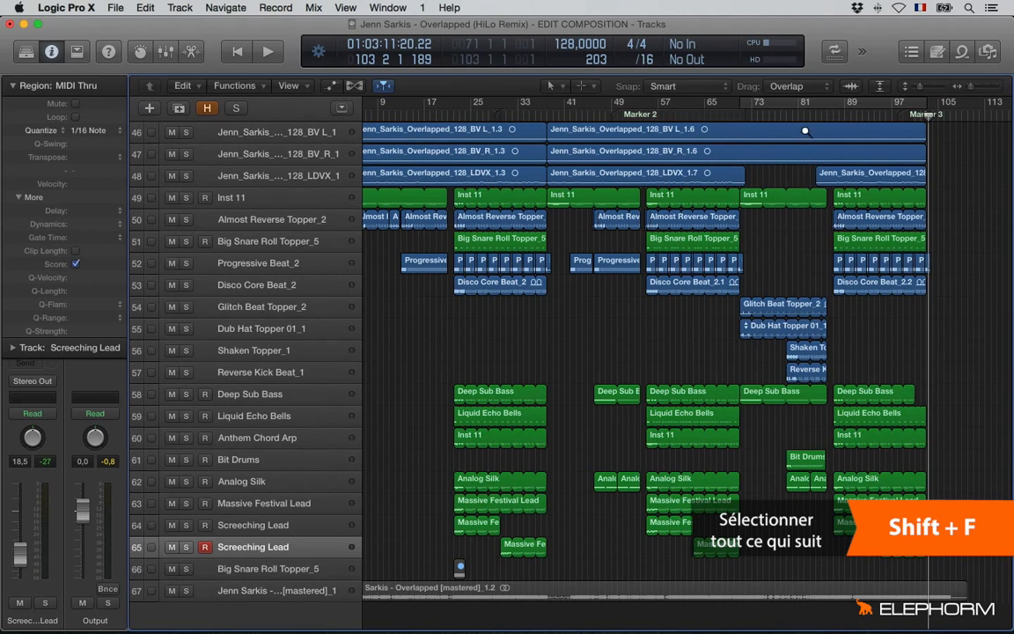
Step: Split both backing vocal regions, BV L and BV R, at bar 86 beat 2, before the last section
left_click_drag(804, 130, 925, 220)
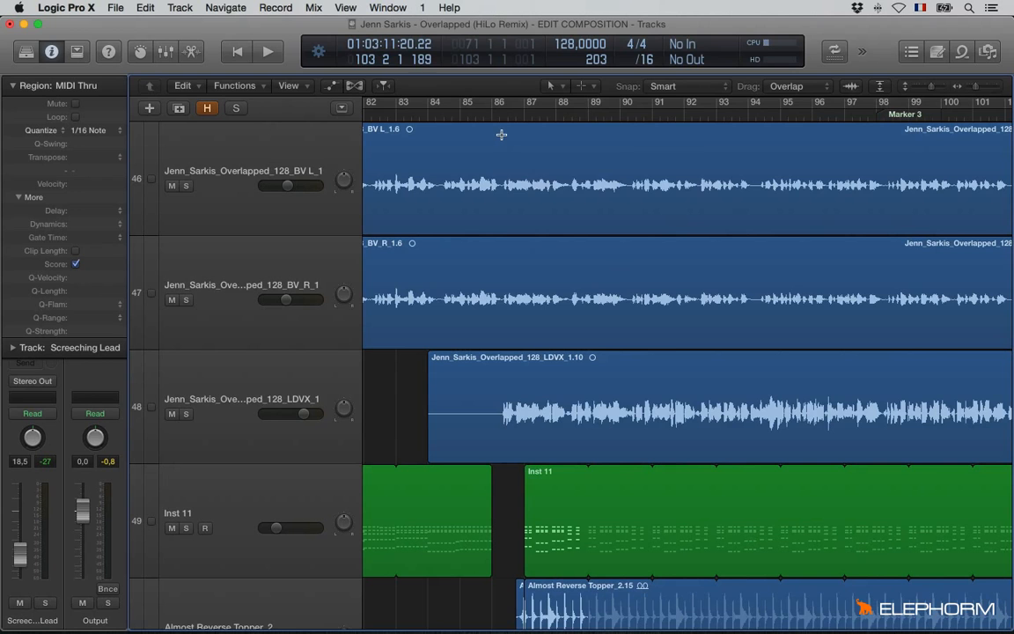
left_click_drag(501, 133, 874, 255)
left_click(682, 262)
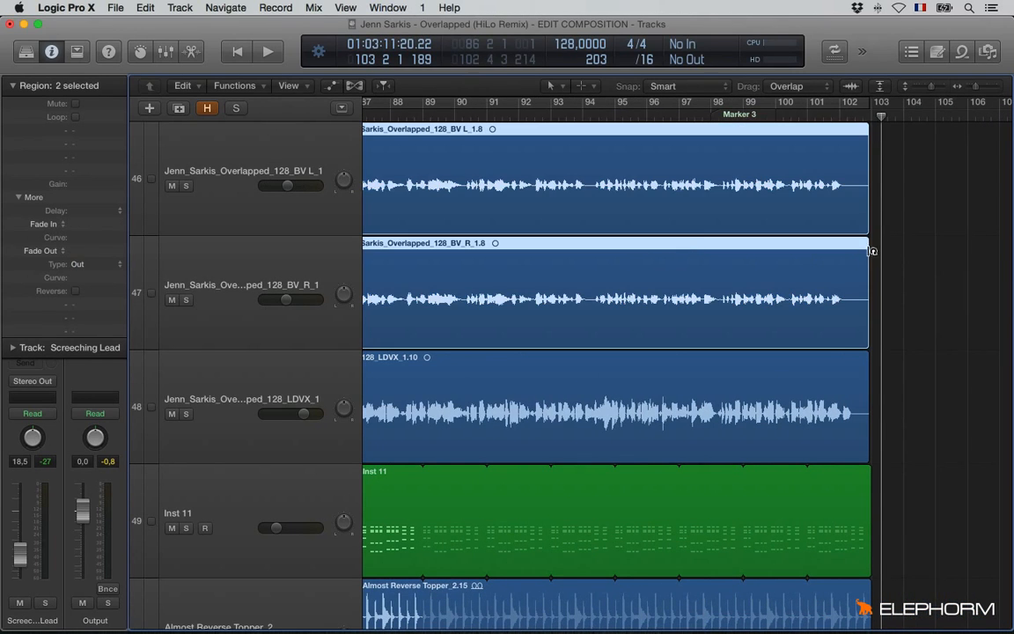
left_click(915, 254, "ctrl+alt")
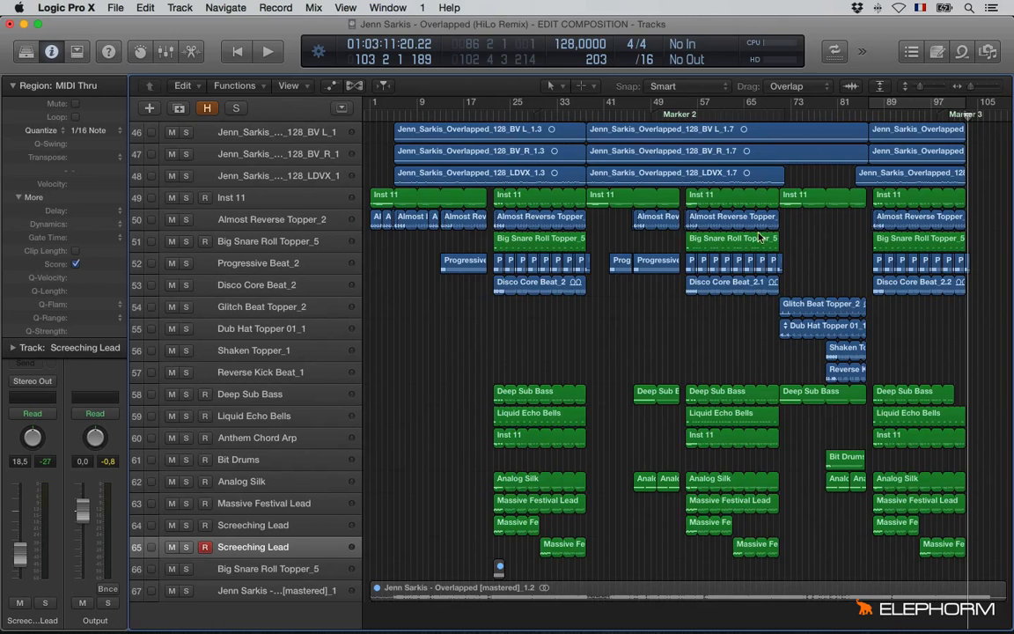
Step: Move the bar 71 Inst 11 region and all following regions four bars later, so they start at bar 75
left_click(858, 176)
key("shift+f")
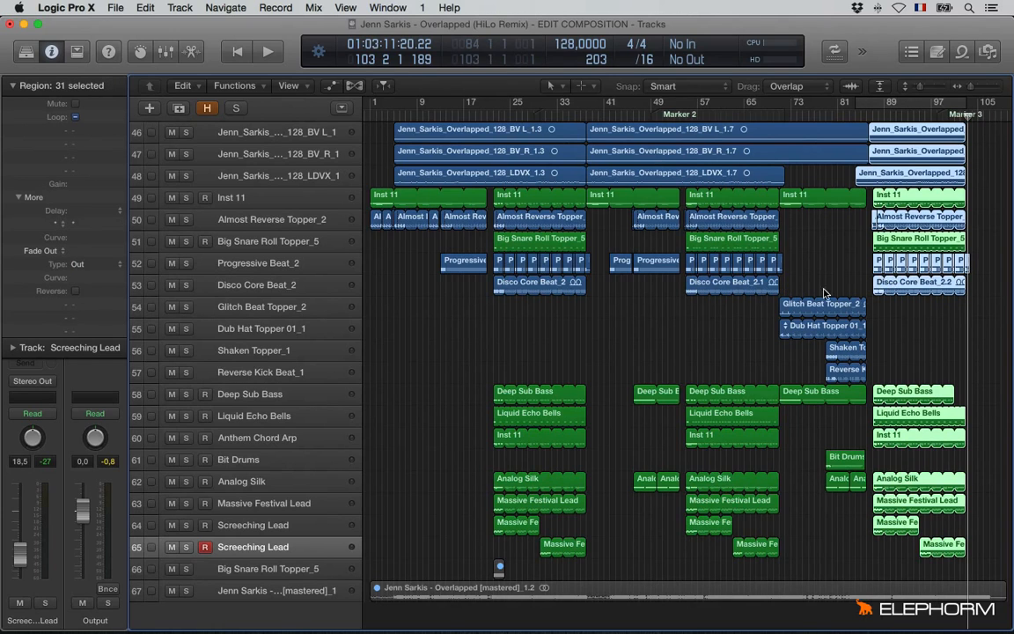
left_click(792, 204)
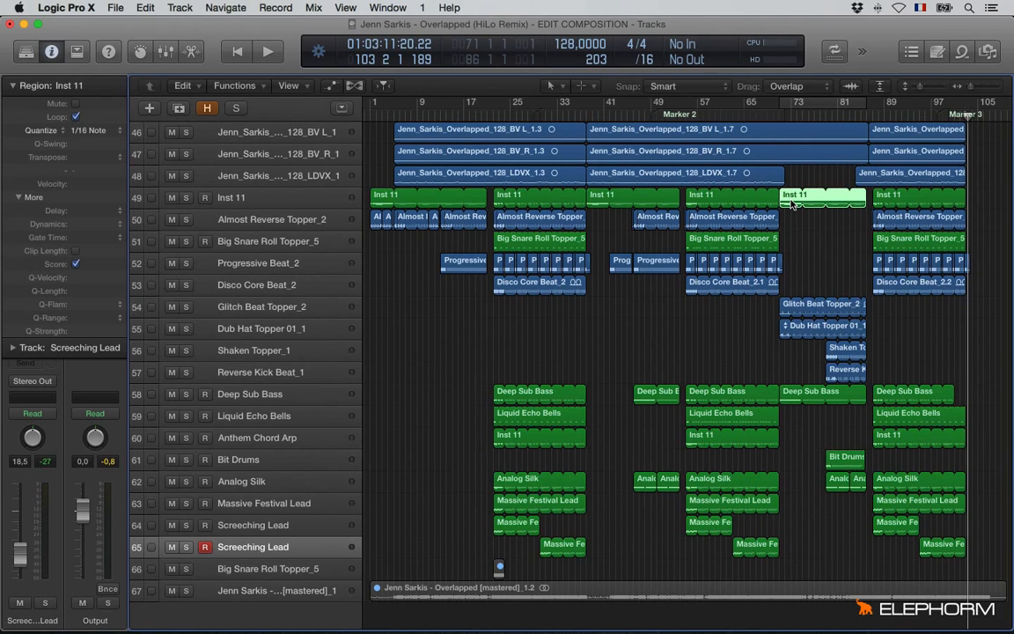
key("shift+f")
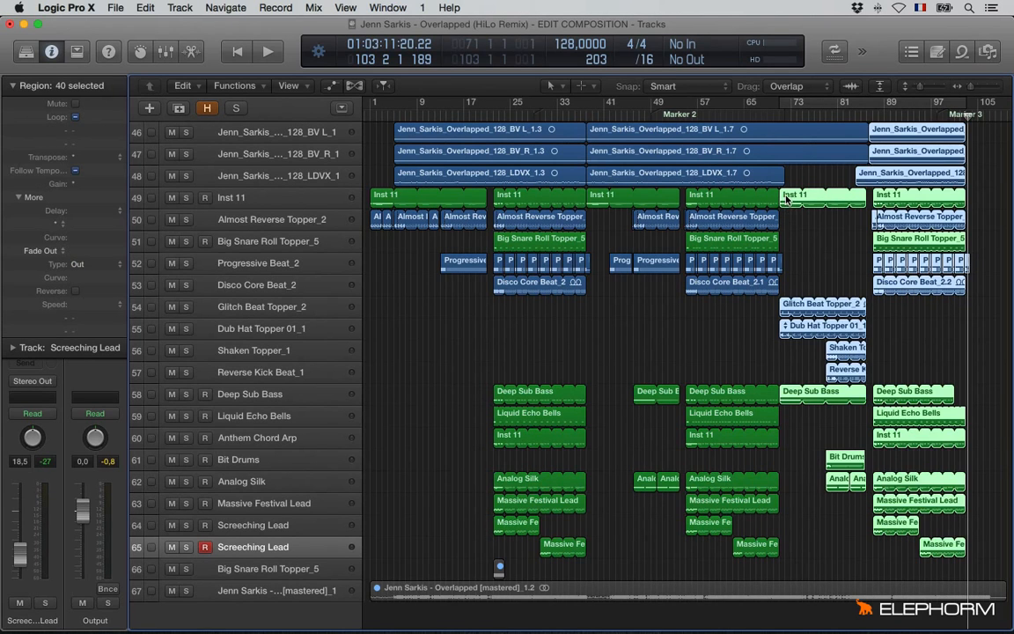
left_click_drag(786, 201, 812, 240)
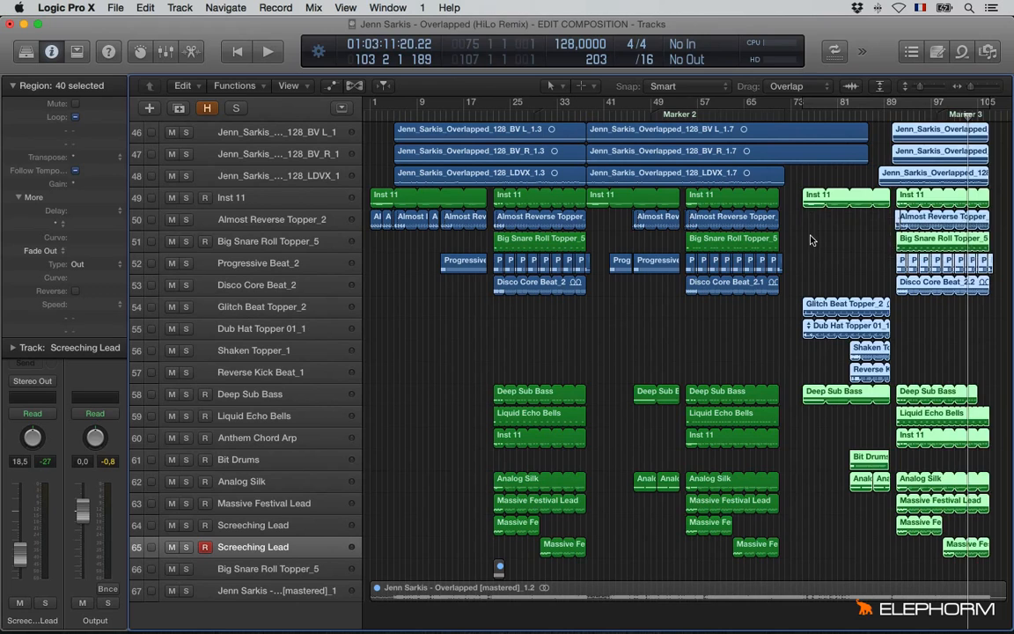
Step: Move the Inst 11 region on track 49 back to bar 71 and extend its loop to bar 90
left_click(812, 240)
left_click(824, 199)
left_click_drag(823, 198, 785, 202)
left_click_drag(868, 202, 891, 203)
Step: Audition the end of the arrangement from bar 104 to bar 108
left_click(780, 117)
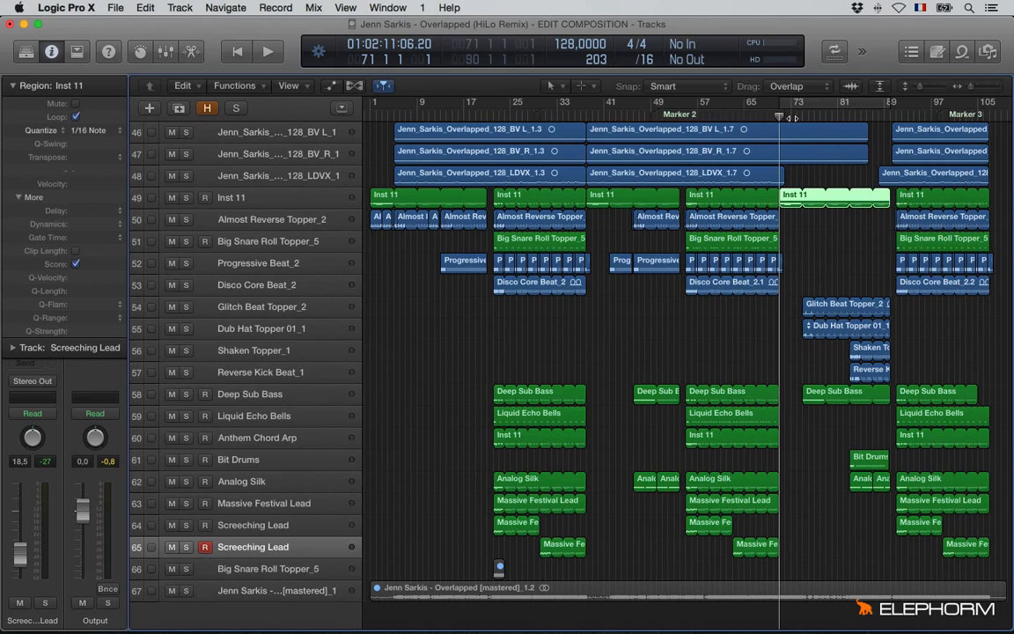
left_click(977, 117)
scroll(880, 176, "right", 5)
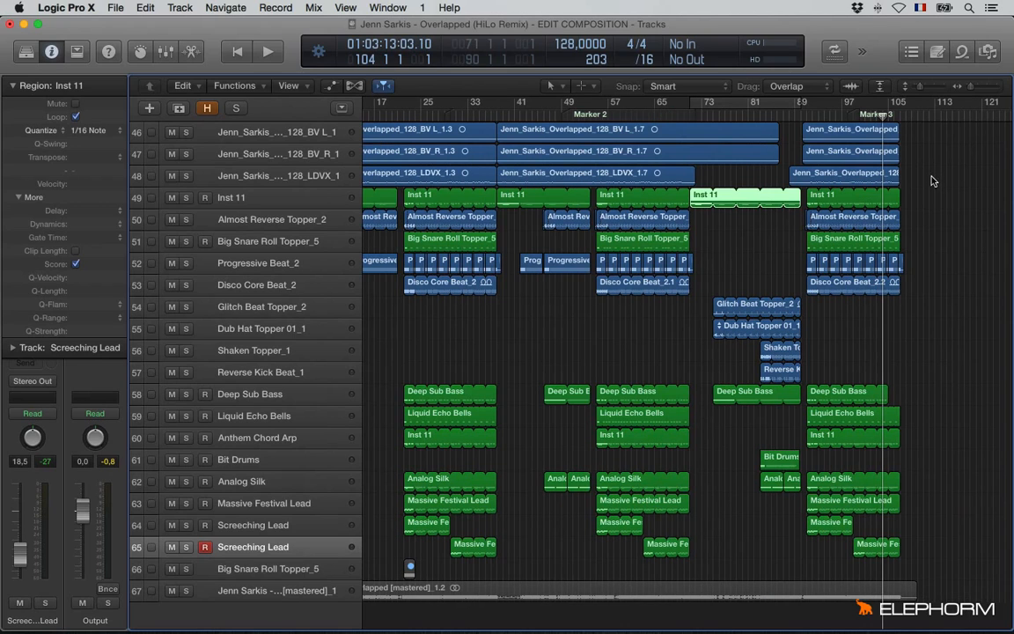
key("space")
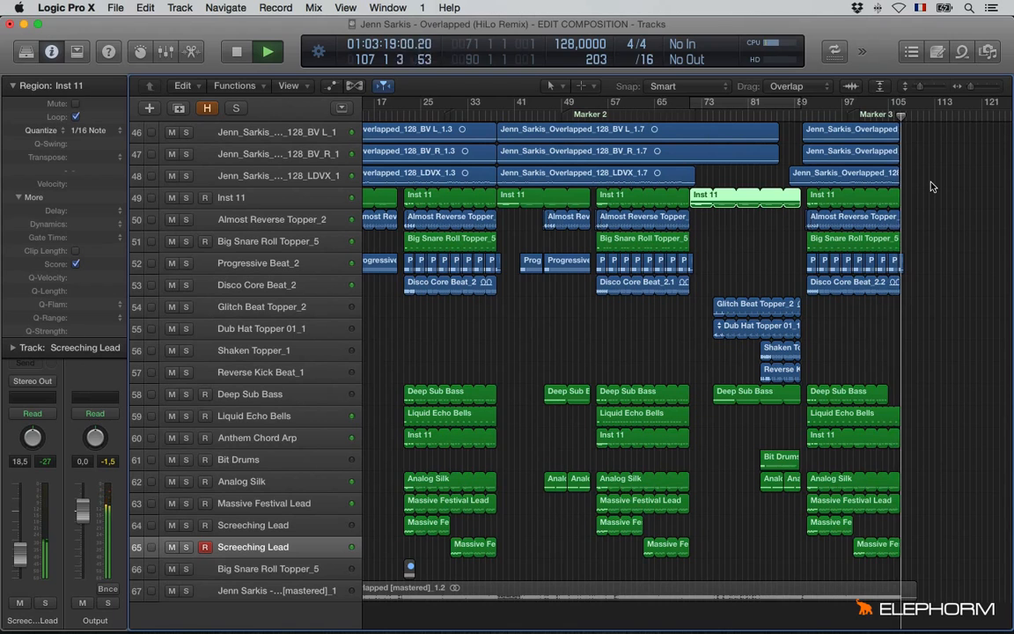
key("space")
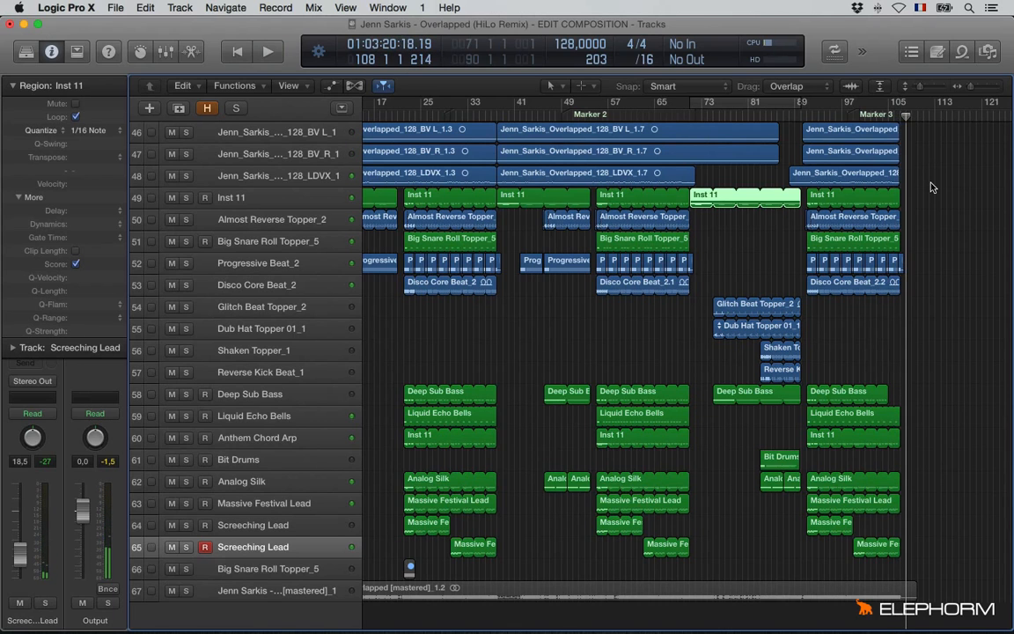
scroll(884, 214, "left", 5)
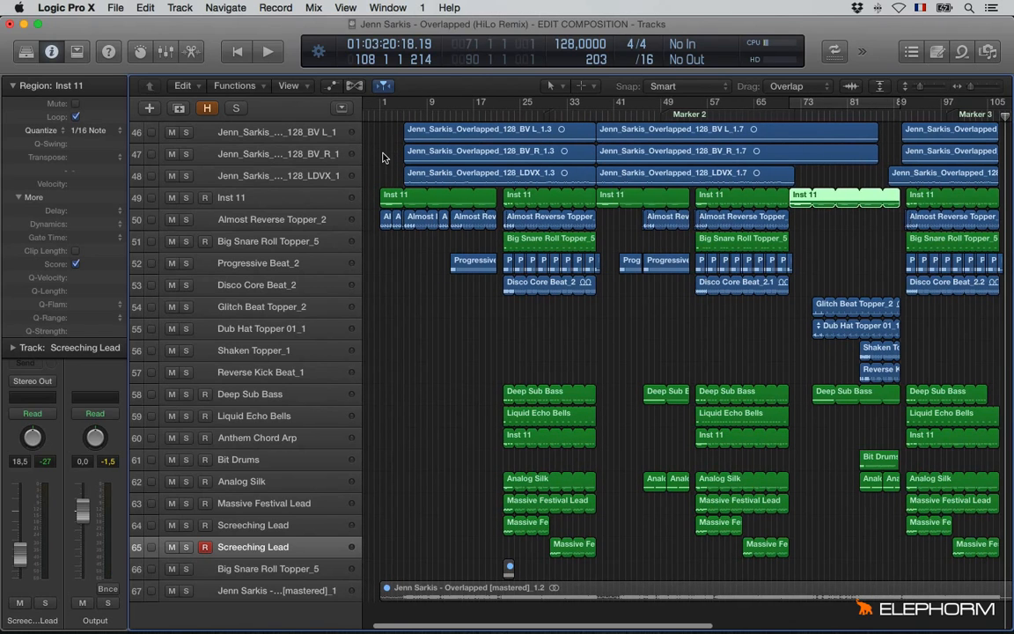
left_click_drag(383, 158, 392, 222)
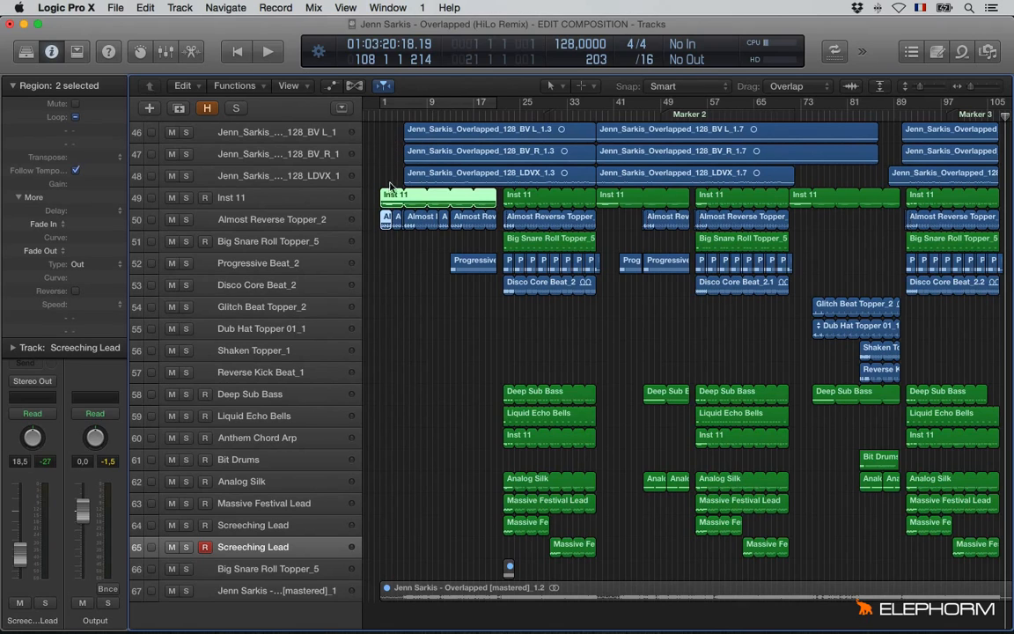
left_click_drag(386, 169, 393, 197)
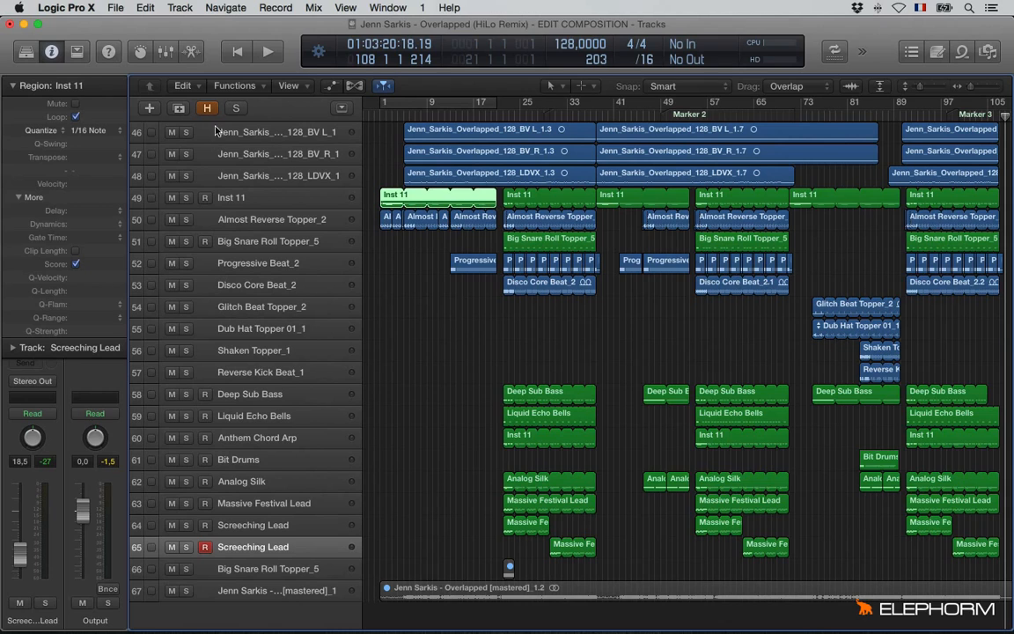
left_click(410, 185)
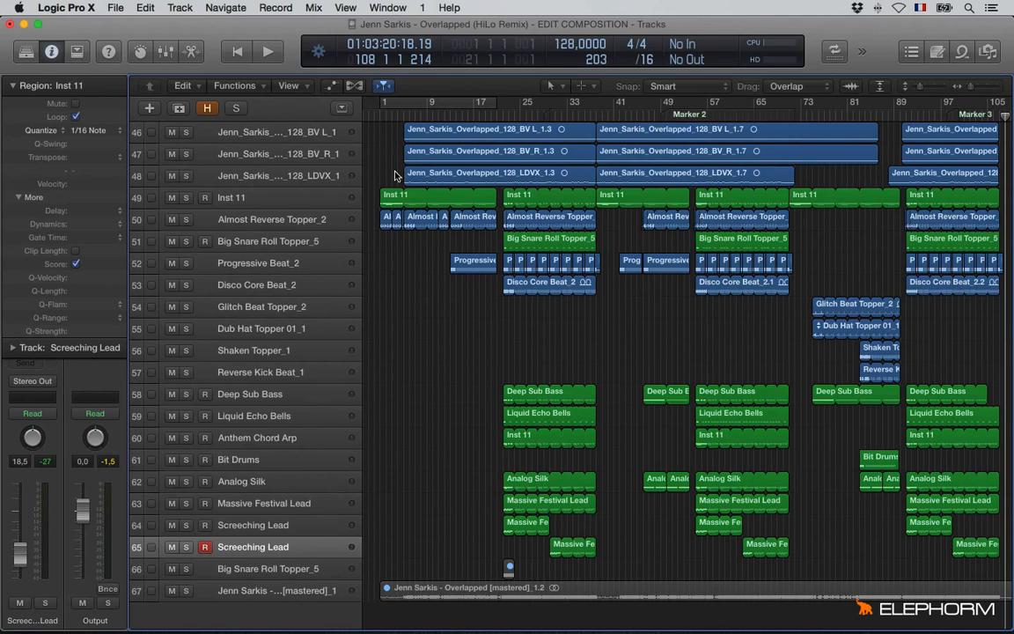
Step: Show the global Arrangement track and add a Chorus marker after the Verse, starting at bar 9
key("g")
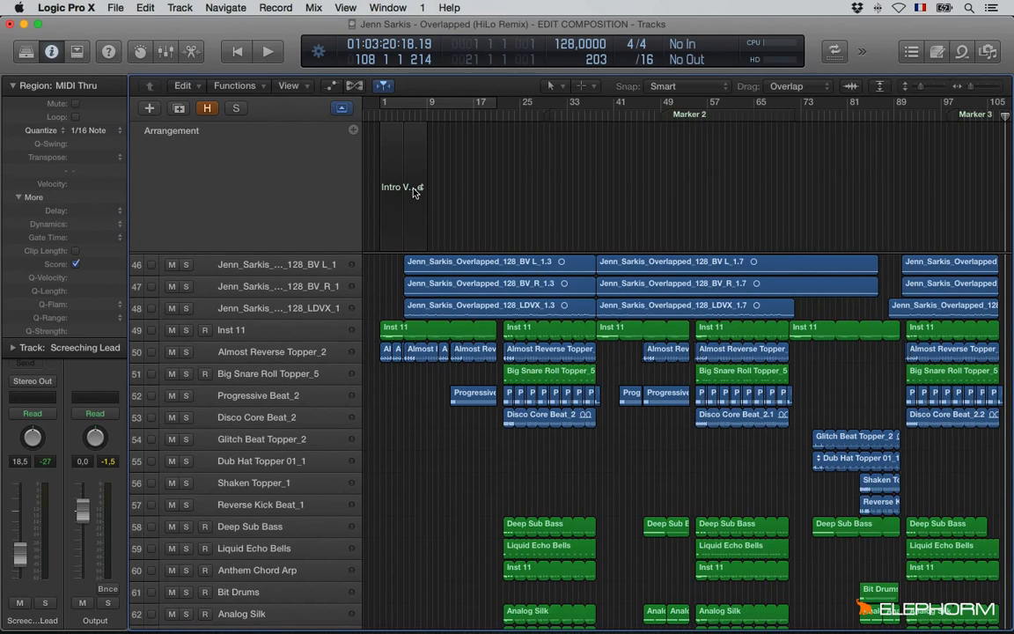
left_click(353, 131)
left_click(353, 131)
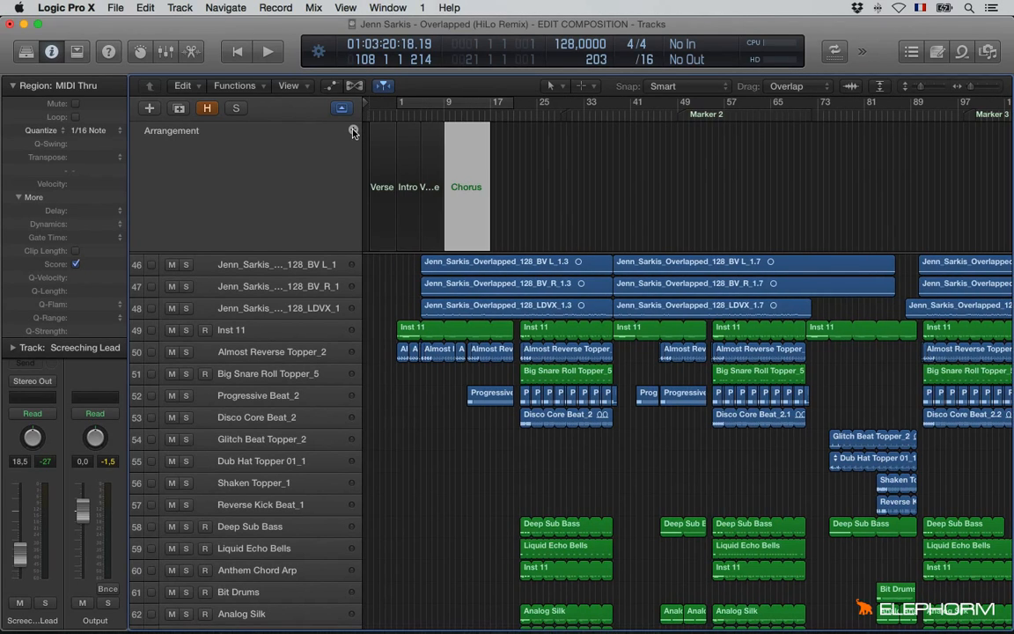
left_click(410, 199)
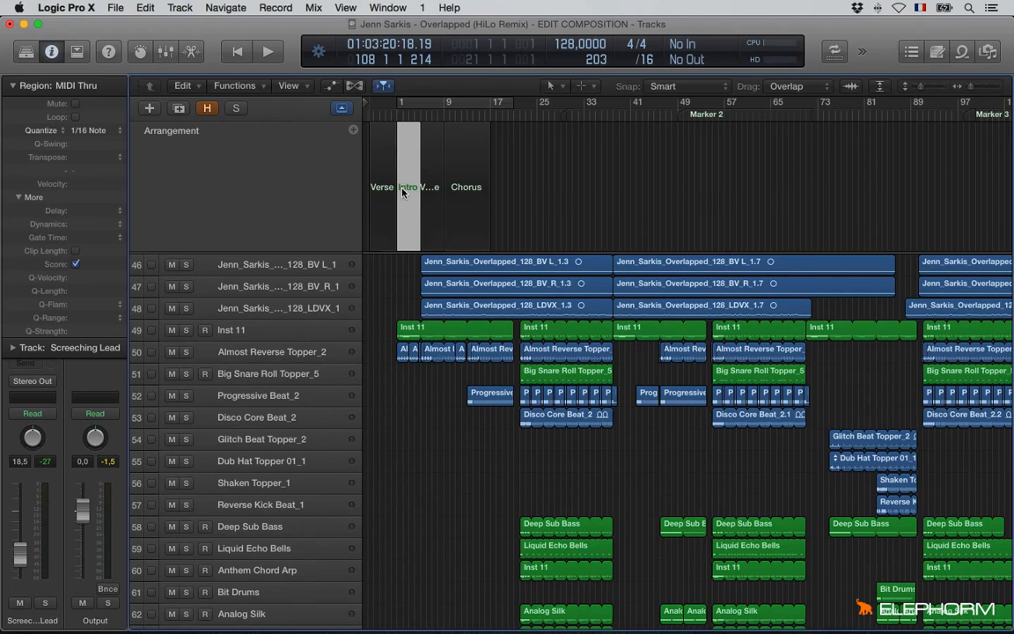
Step: Add a Bridge marker and seven Outro markers to the Arrangement track, continuing to bar 81
left_click(353, 130)
left_click(353, 130)
left_click(353, 130)
left_click(353, 130)
left_click(353, 130)
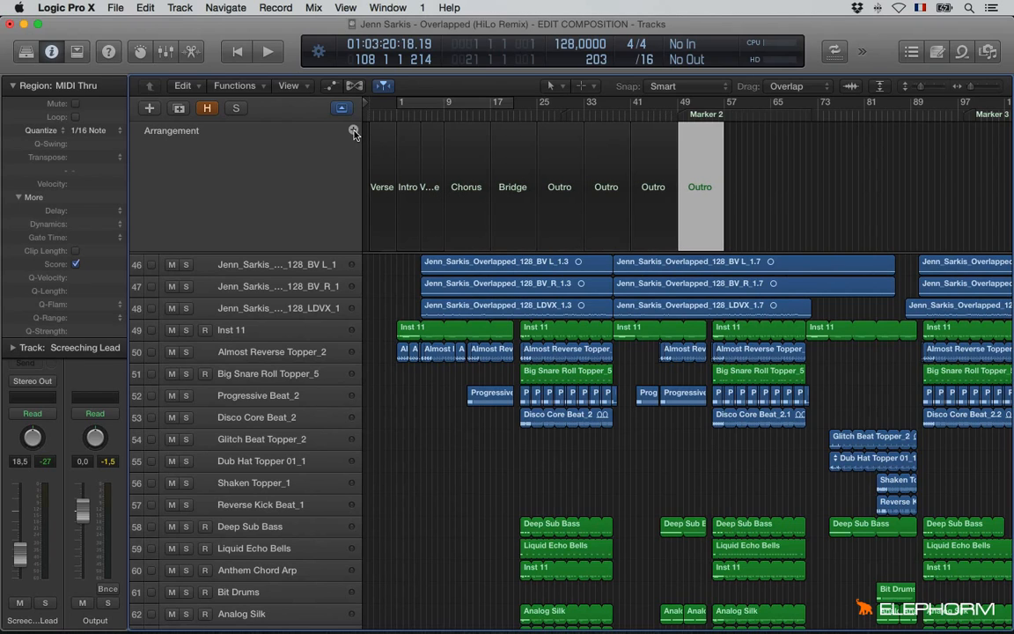
left_click(353, 130)
left_click(353, 130)
left_click(353, 131)
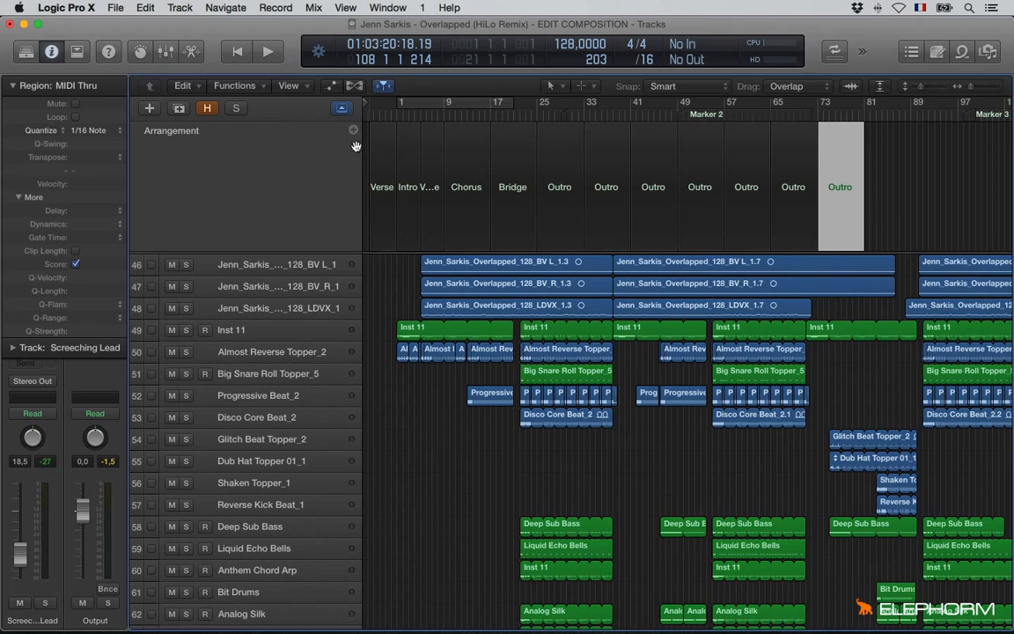
Step: Extend the Verse marker that starts at bar 5 over the old Chorus marker to bar 22
left_click(410, 216)
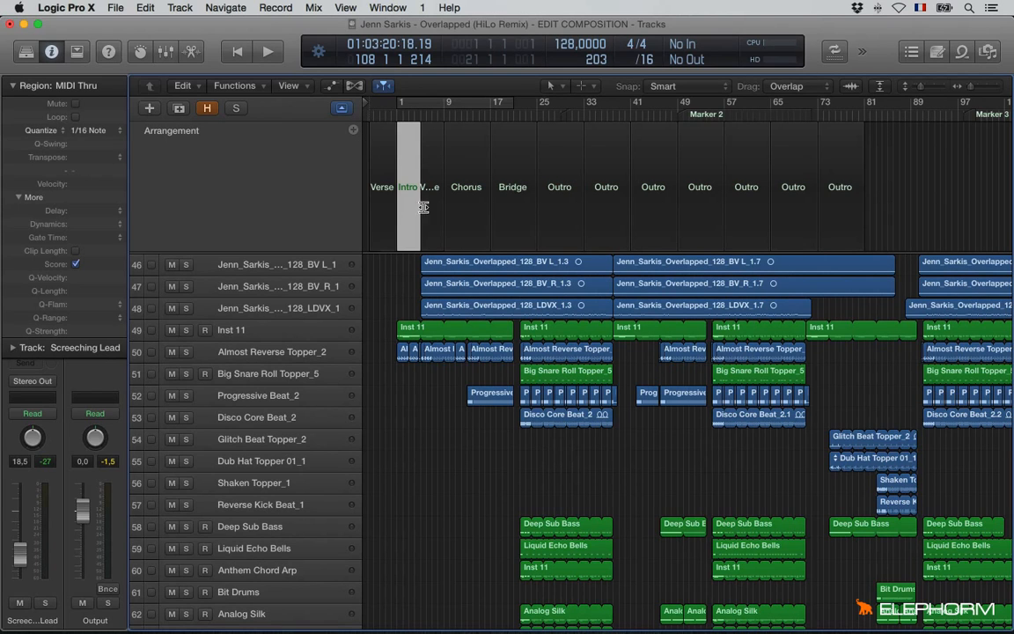
left_click(428, 207)
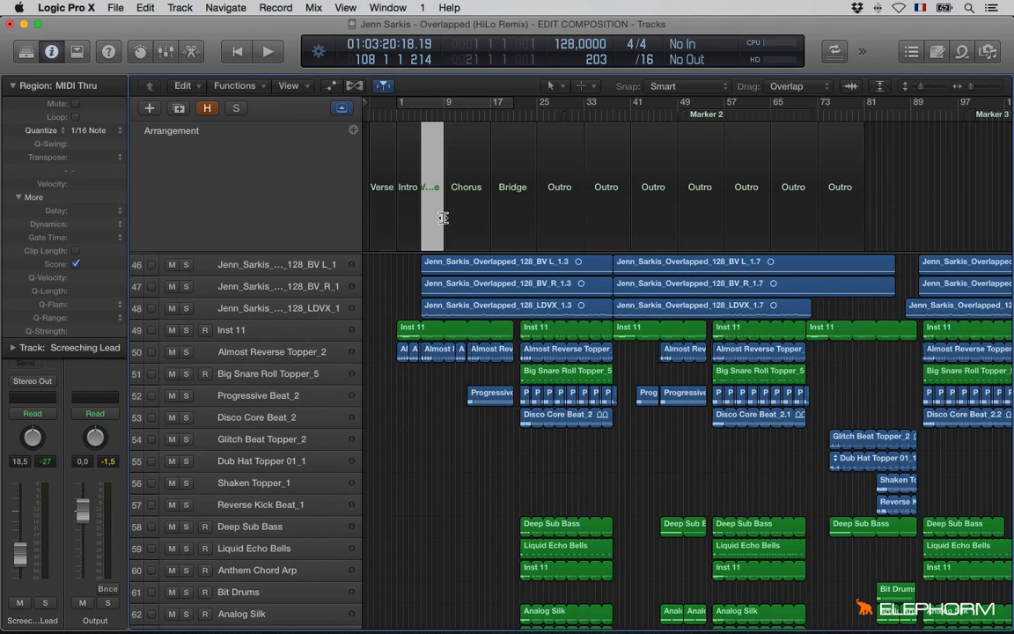
left_click_drag(438, 227, 539, 210)
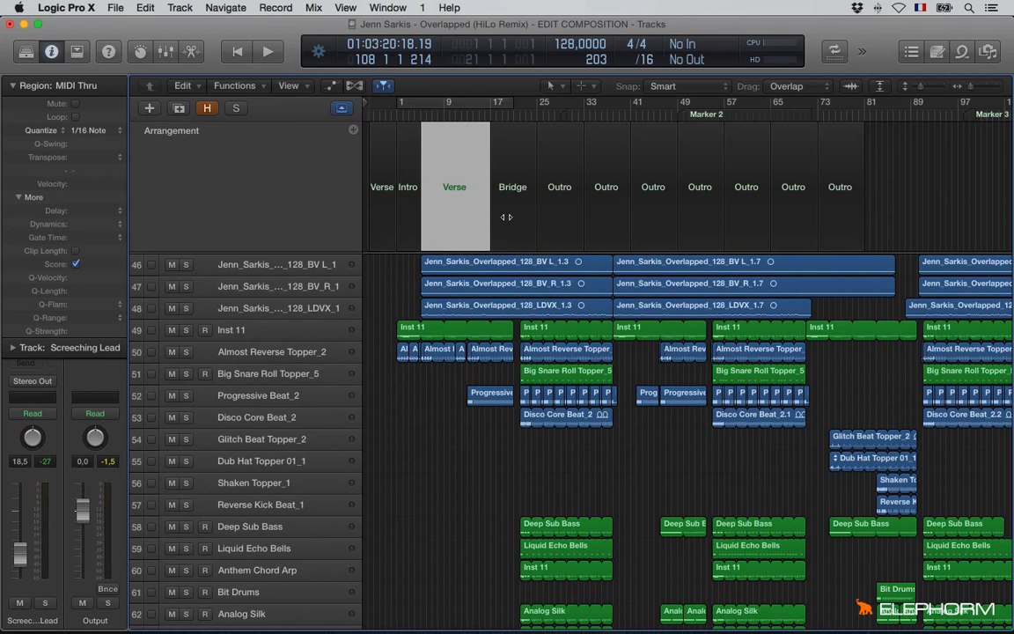
left_click(506, 217)
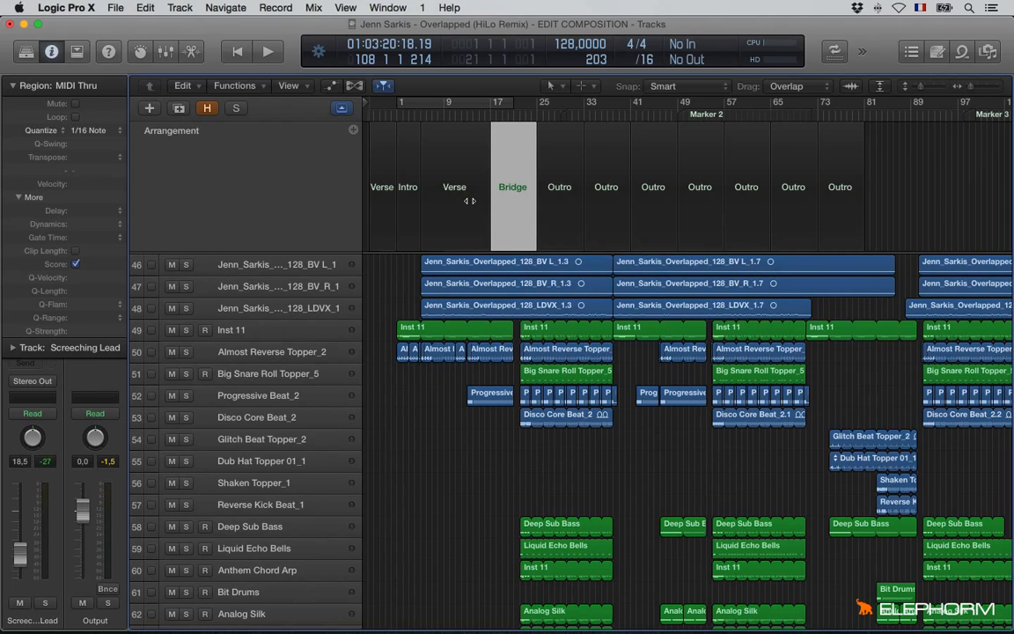
mouse_move(469, 201)
left_mouse_down()
mouse_move(537, 205)
mouse_move(519, 213)
left_mouse_up()
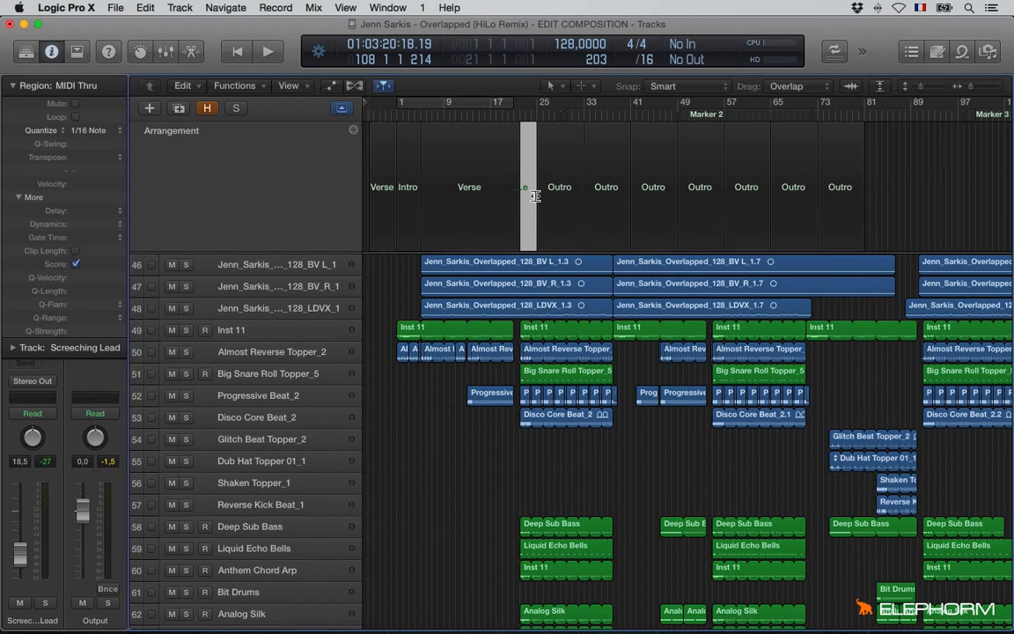
Step: Change the Bridge marker at bar 22 to Chorus and extend it to bar 38
left_click_drag(535, 201, 580, 203)
left_click(568, 188)
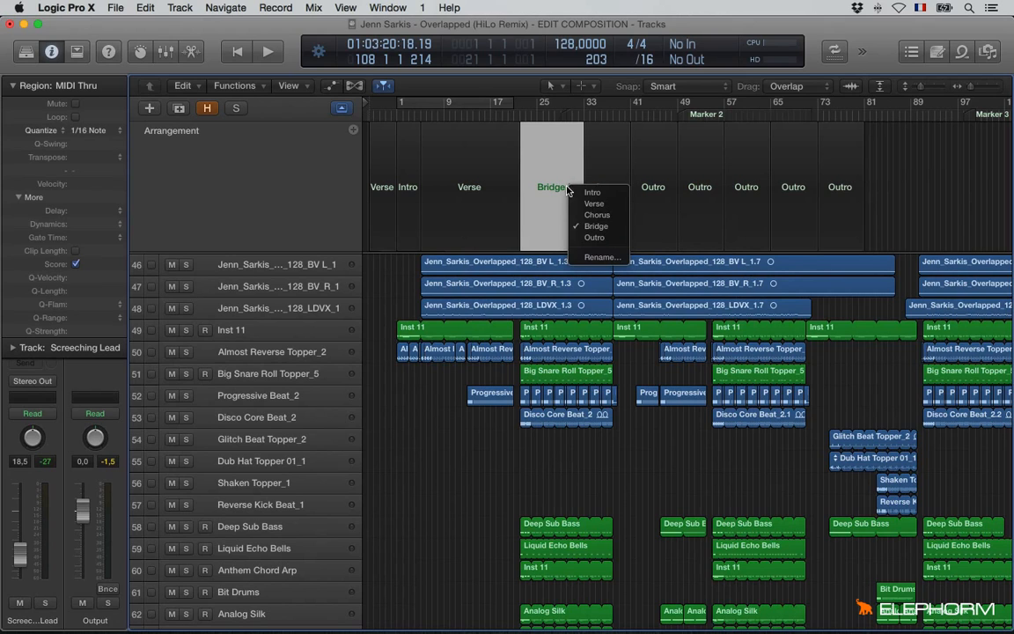
left_click(597, 215)
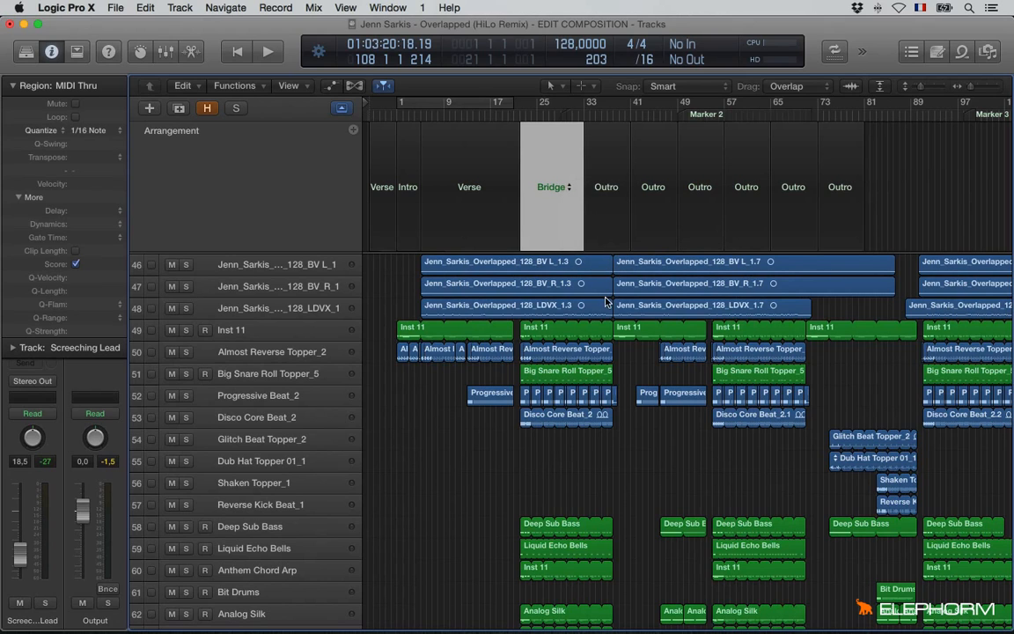
left_click_drag(582, 201, 615, 196)
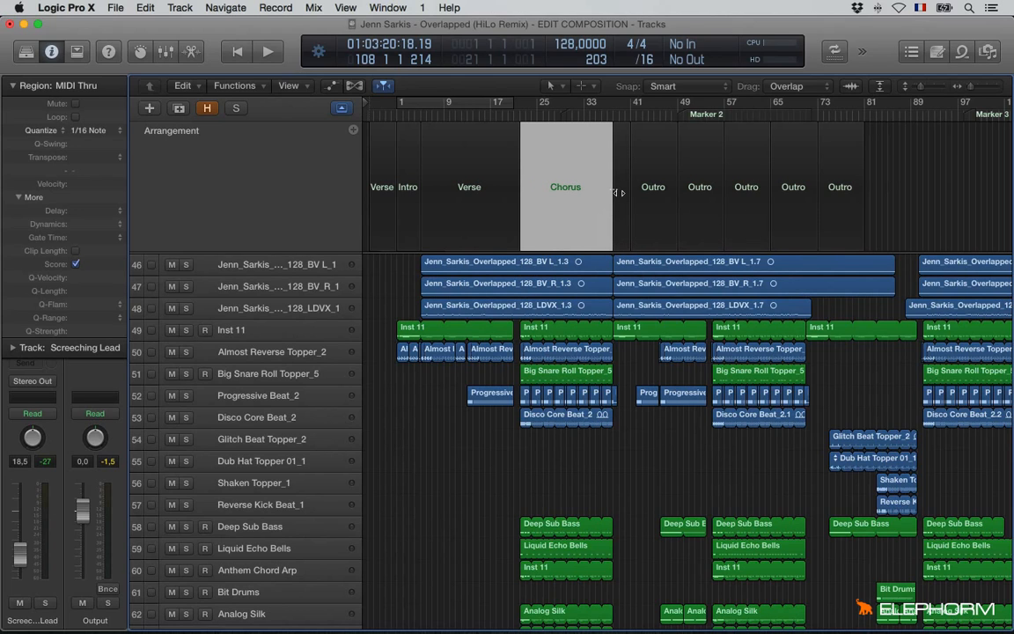
Step: Change the Outro marker following the first Chorus at bar 38 to Verse and extend it to the start of the second chorus regions
left_click(621, 194)
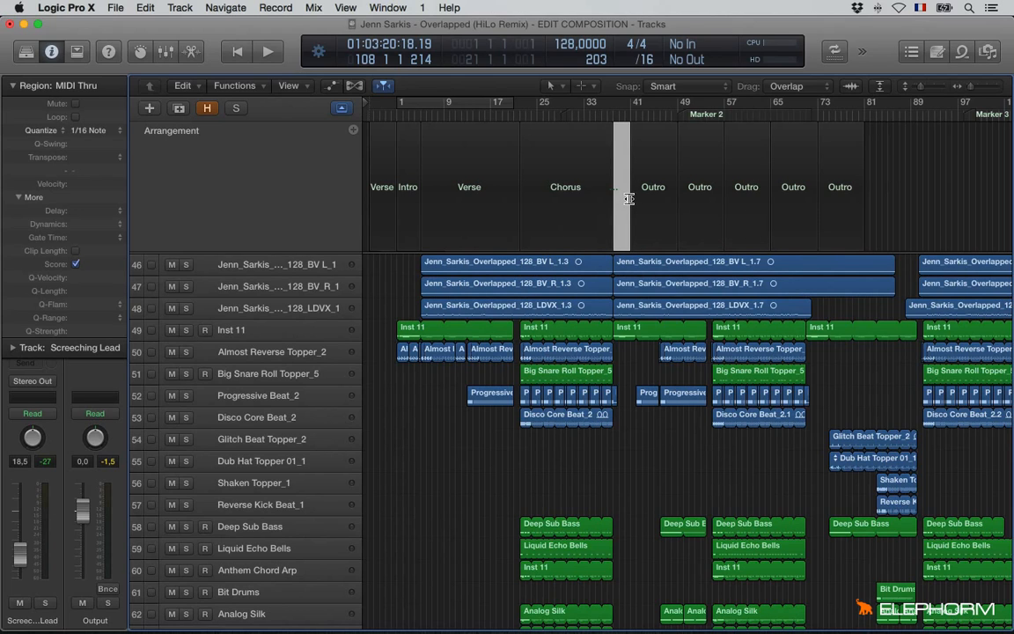
left_click_drag(629, 195, 716, 200)
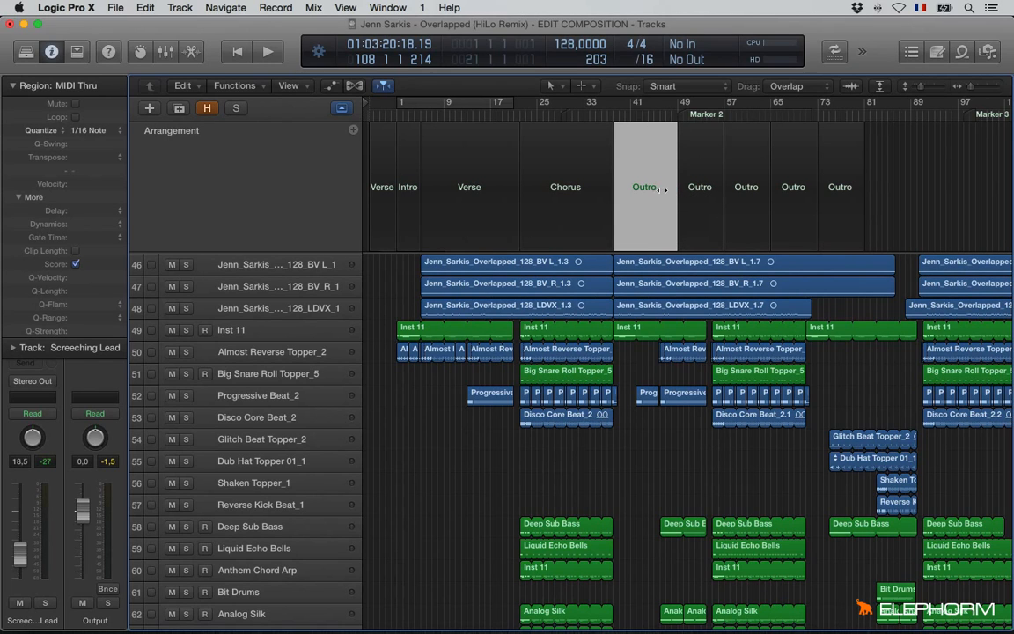
left_click(658, 189)
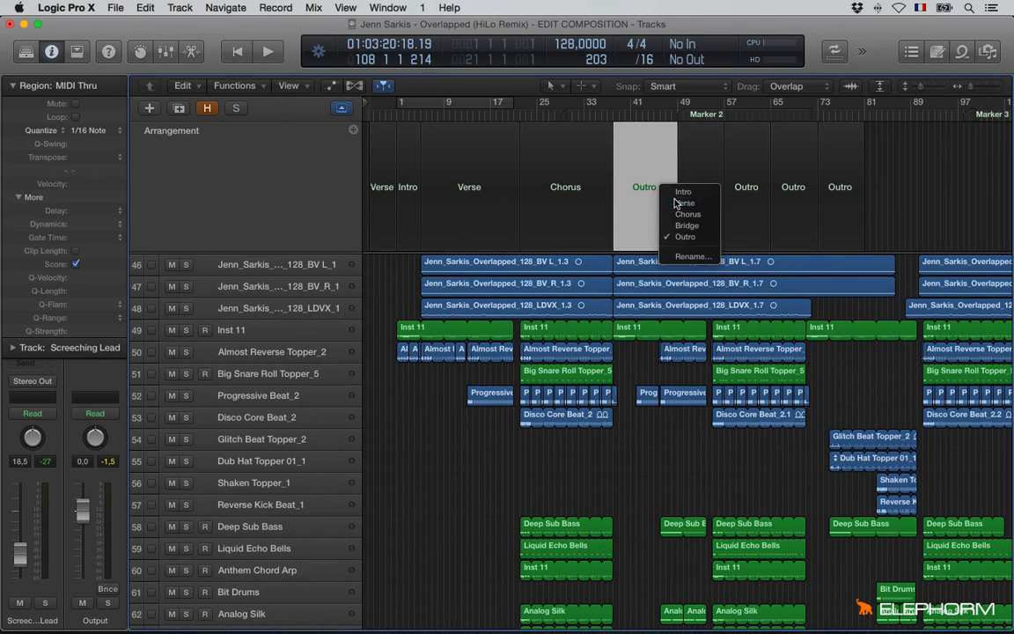
left_click(691, 206)
left_click_drag(678, 187, 709, 197)
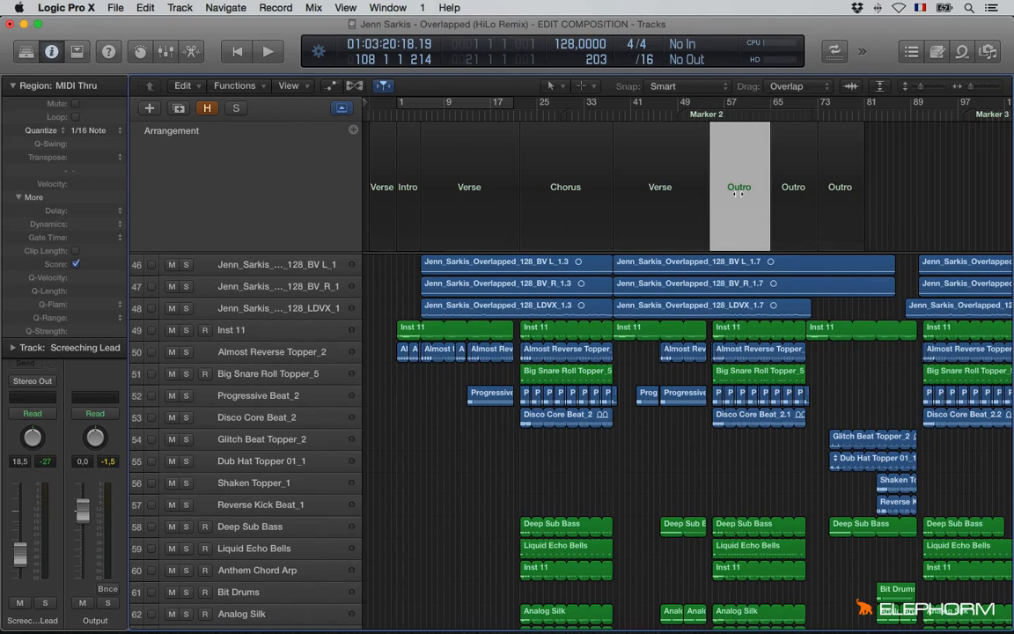
Step: Change the Outro marker following the second Verse to Chorus and extend it to about bar 71
left_click(740, 191)
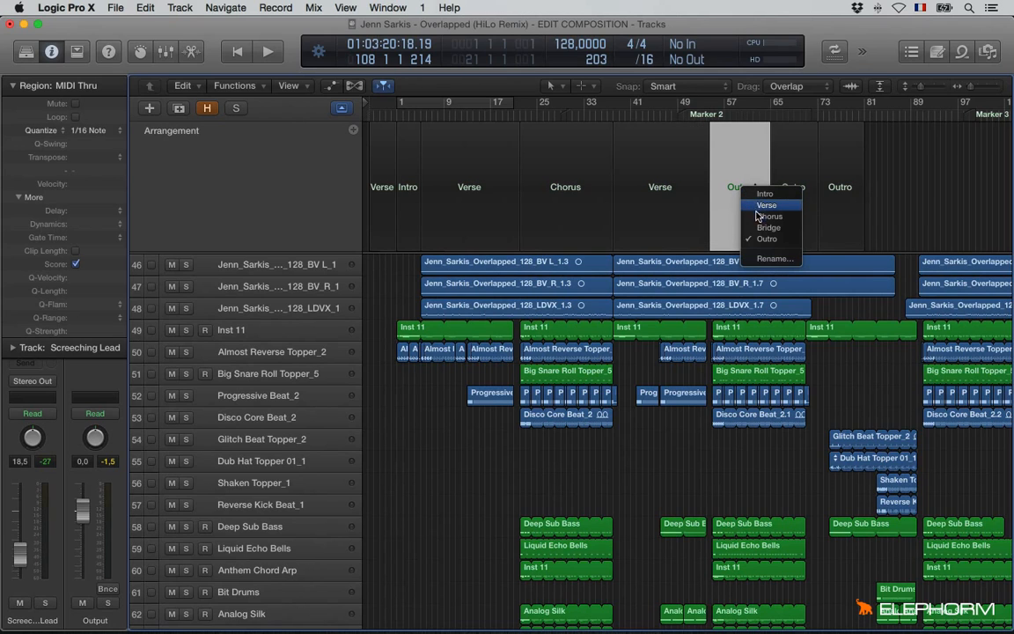
left_click(769, 215)
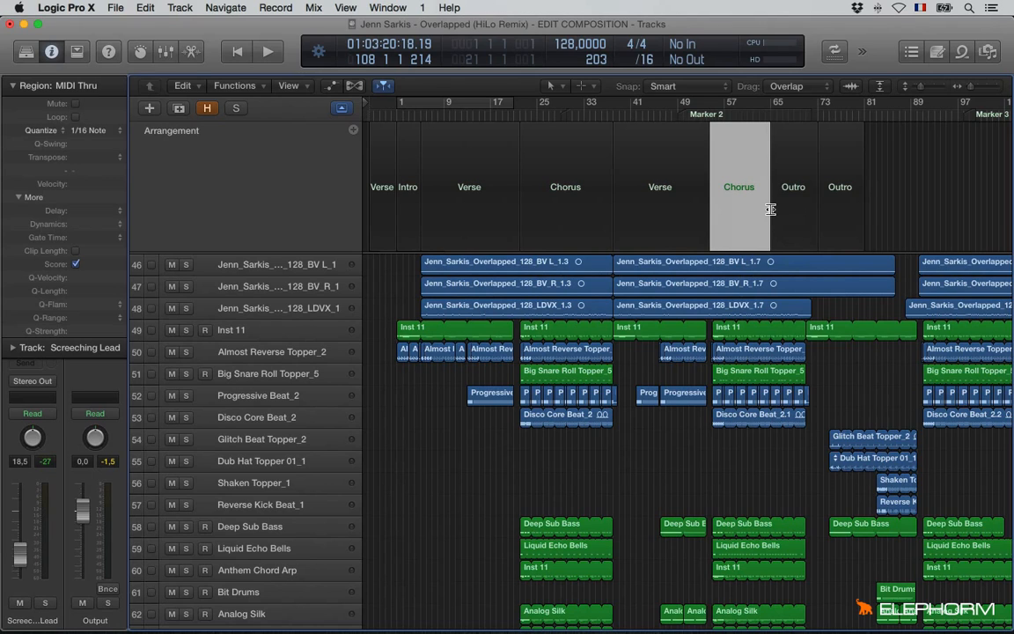
mouse_move(770, 210)
left_mouse_down()
mouse_move(904, 200)
mouse_move(874, 199)
left_mouse_up()
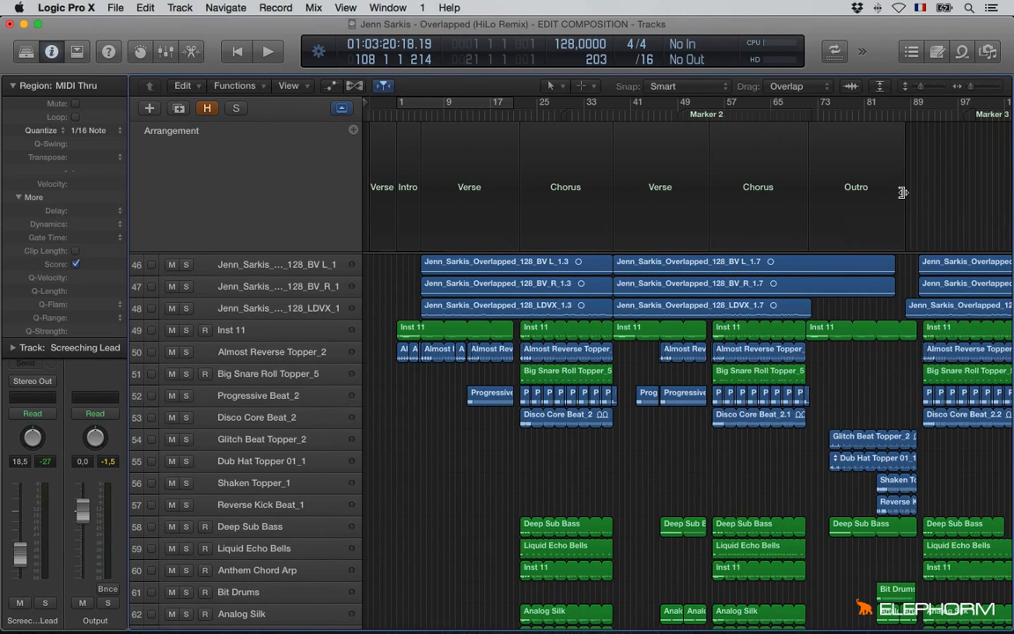
Step: Extend the last Outro marker to about bar 90 and change it to Bridge
left_click_drag(907, 196, 911, 196)
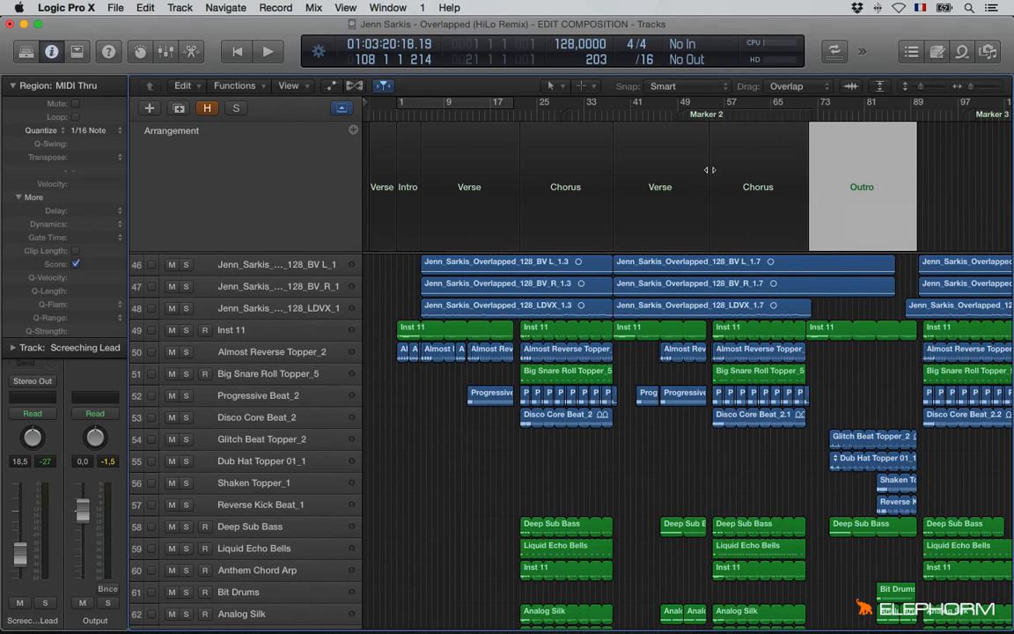
left_click(860, 190)
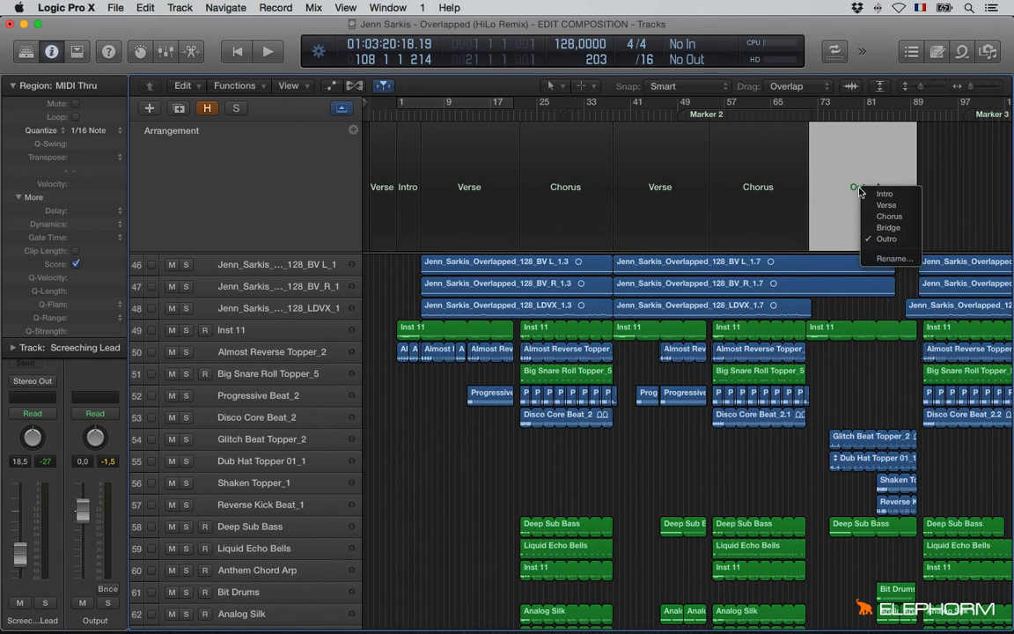
left_click(889, 228)
scroll(886, 215, "right", 1)
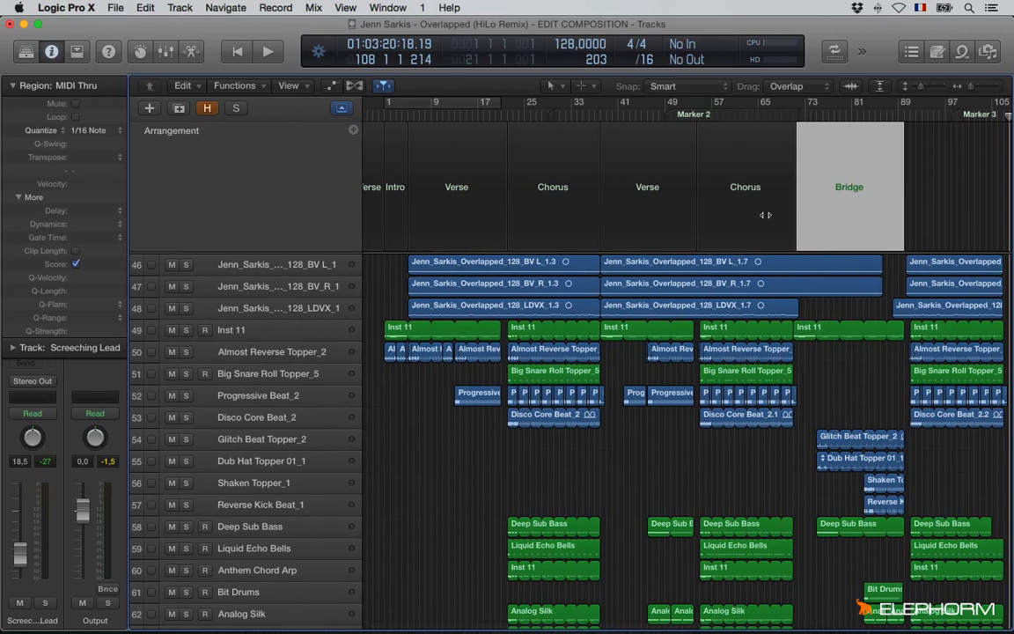
Step: Add an arrangement marker after the Bridge, extend it to the end of the last chorus regions, and change it to Chorus
left_click(354, 130)
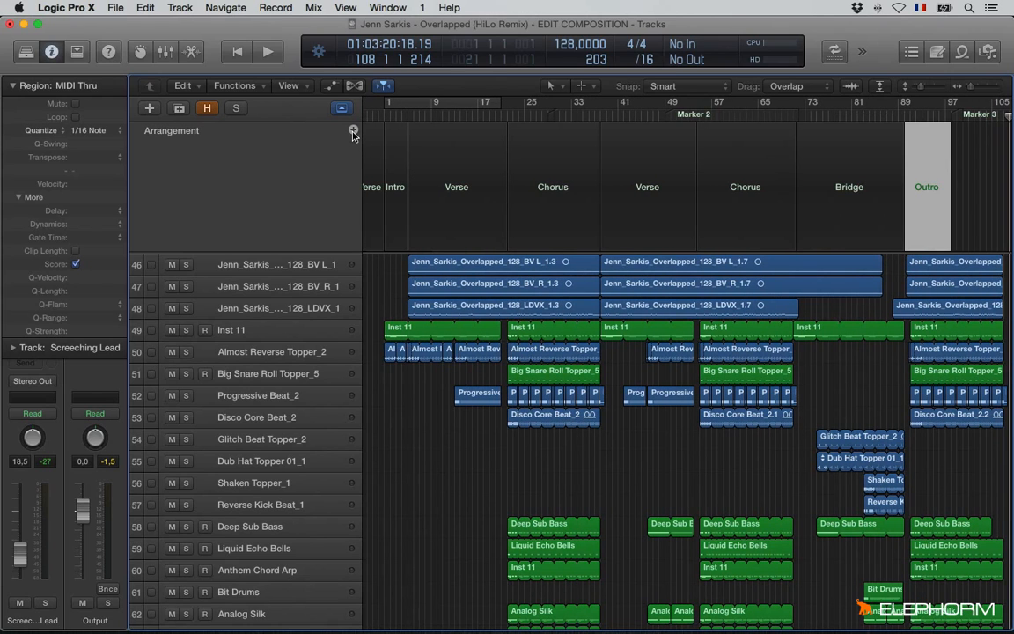
scroll(880, 185, "right", 4)
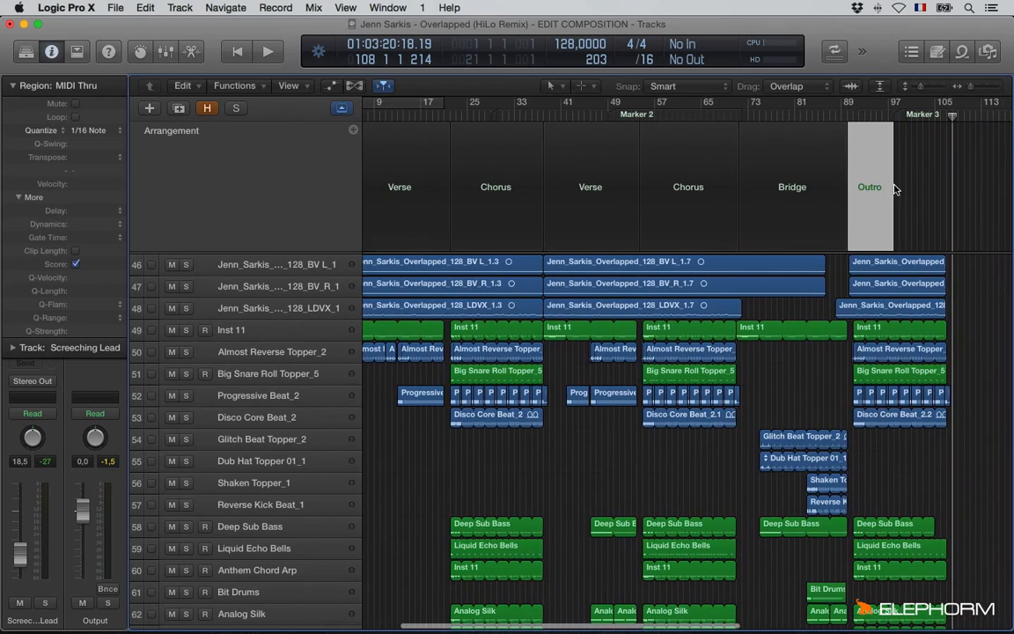
left_click_drag(892, 187, 945, 187)
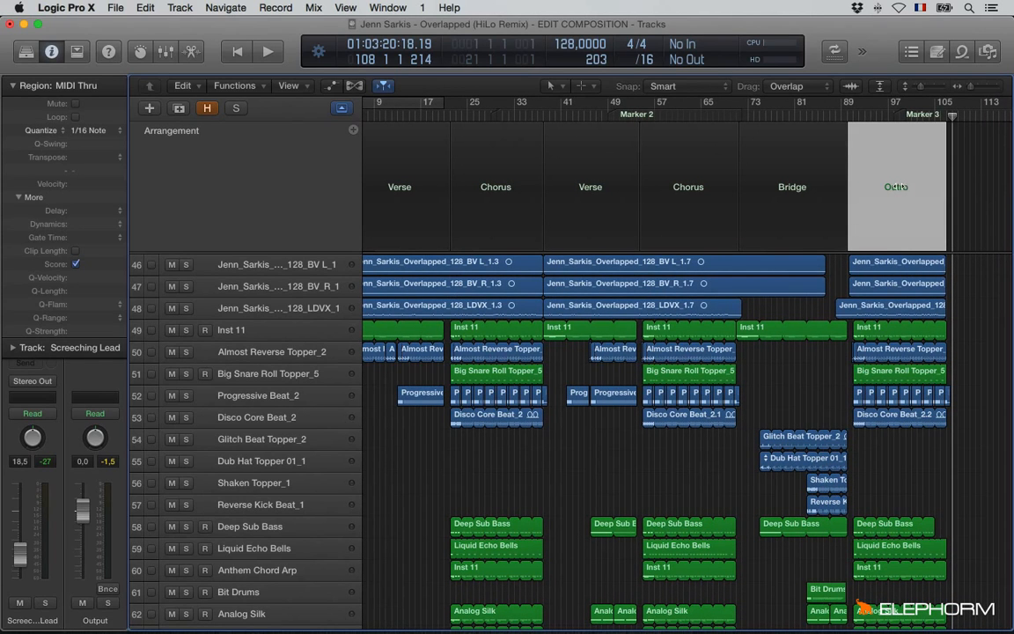
left_click(888, 191)
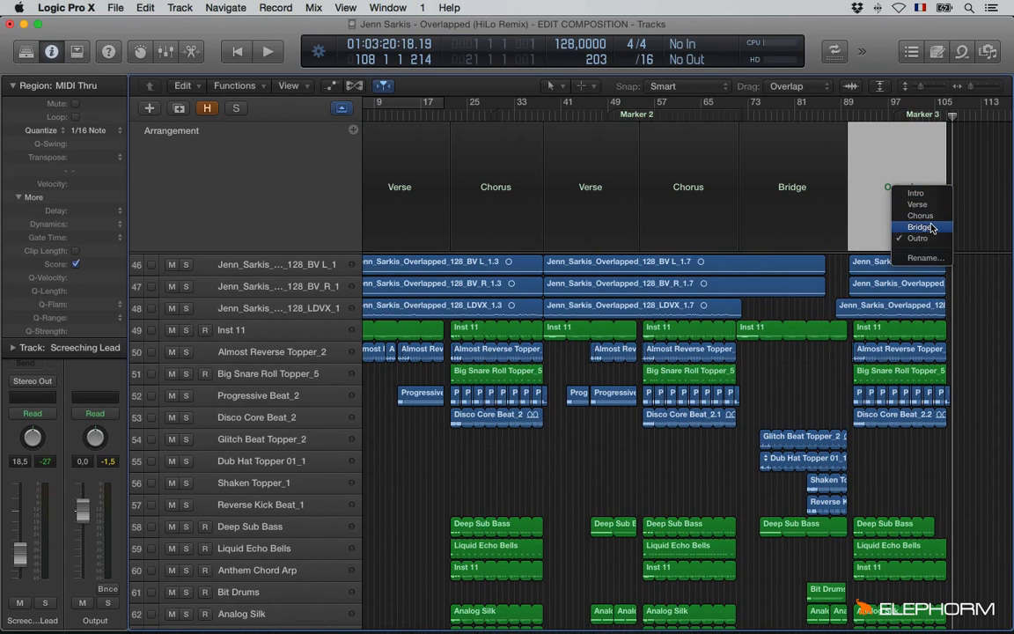
left_click(921, 215)
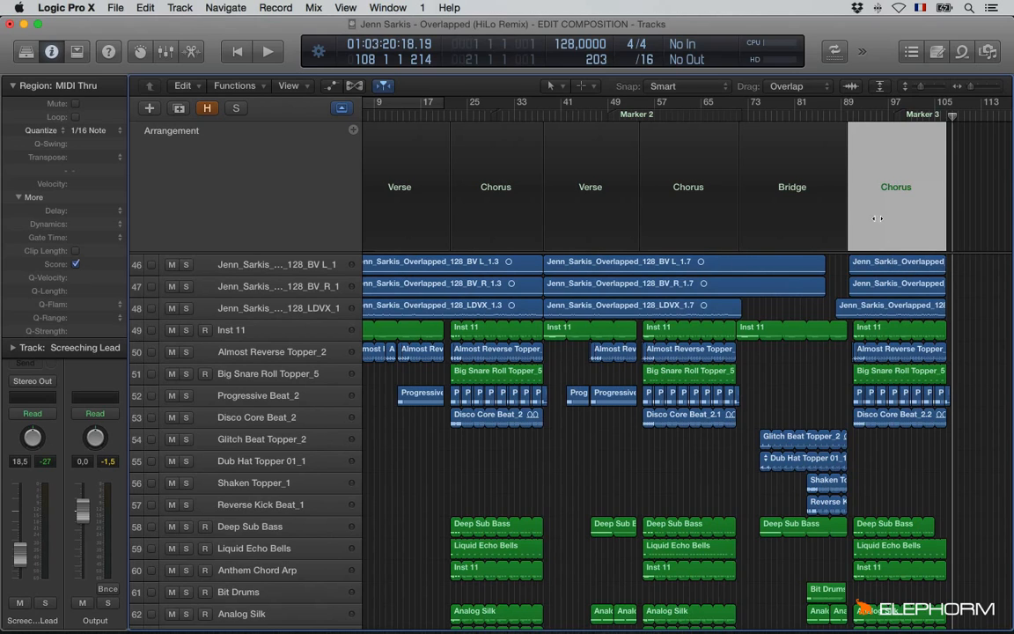
left_click(974, 290)
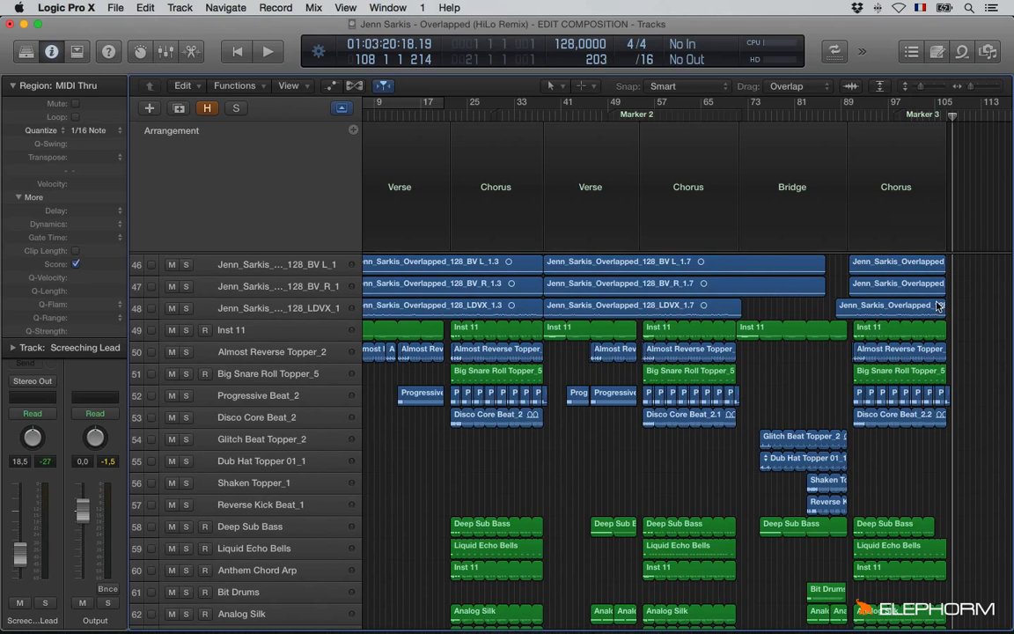
Step: Try deleting the short Verse marker in front of the Intro
scroll(694, 233, "left", 4)
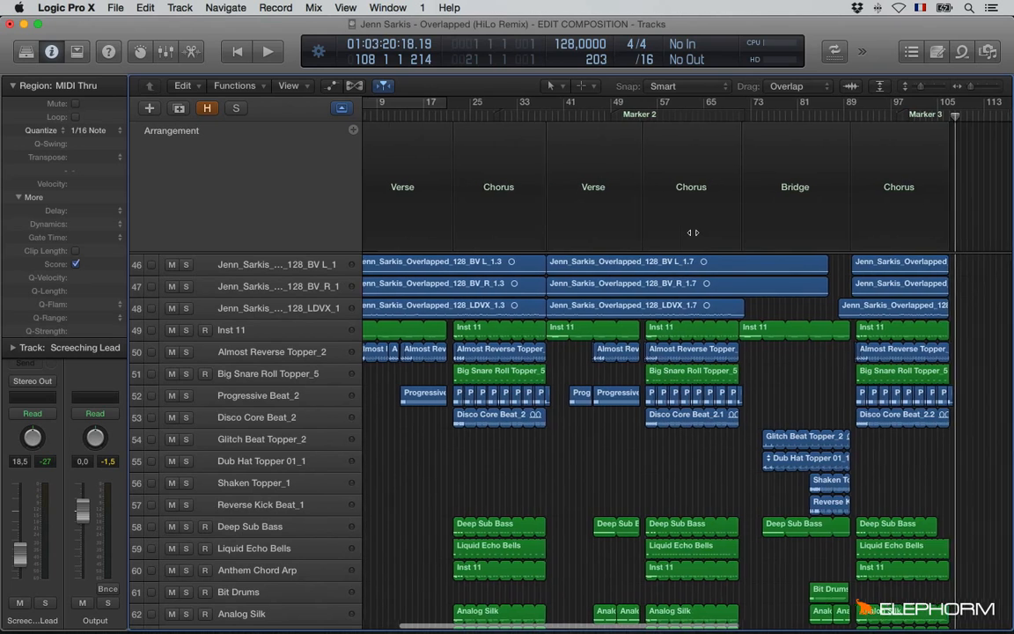
left_click(385, 228)
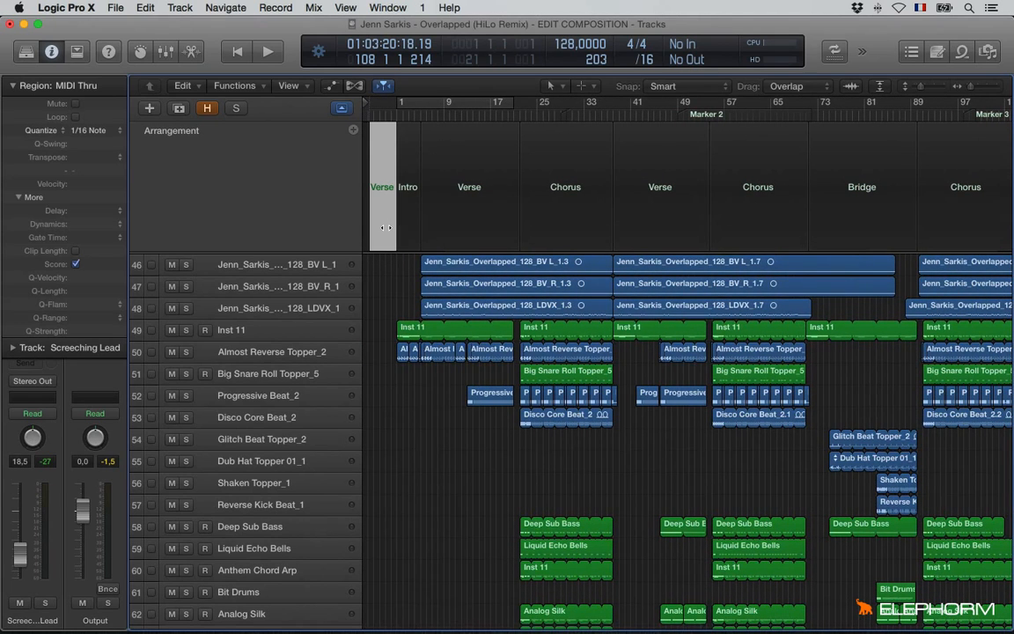
key("Delete")
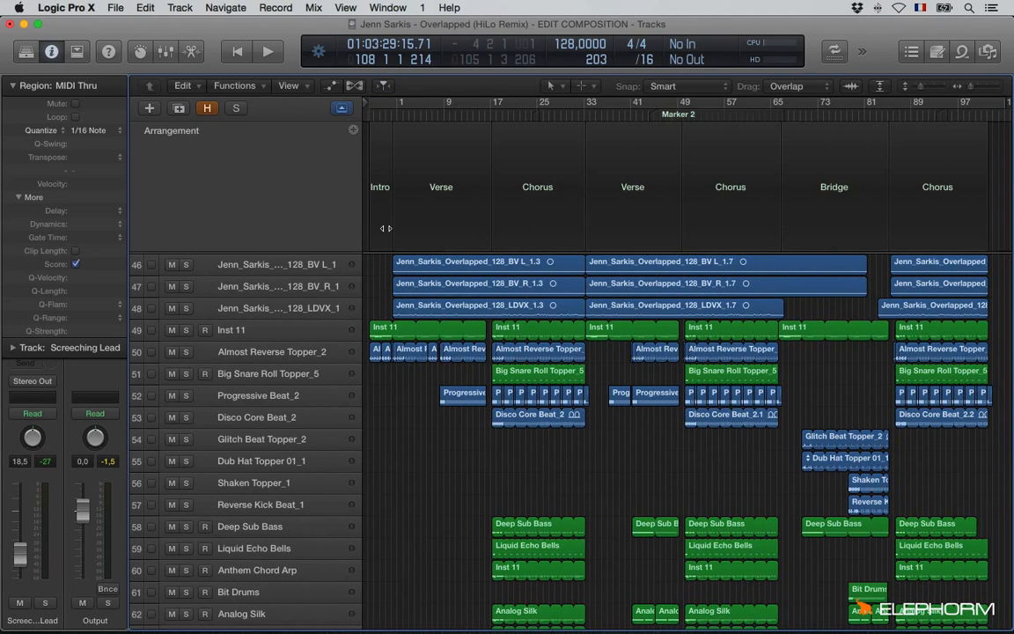
key("super+z")
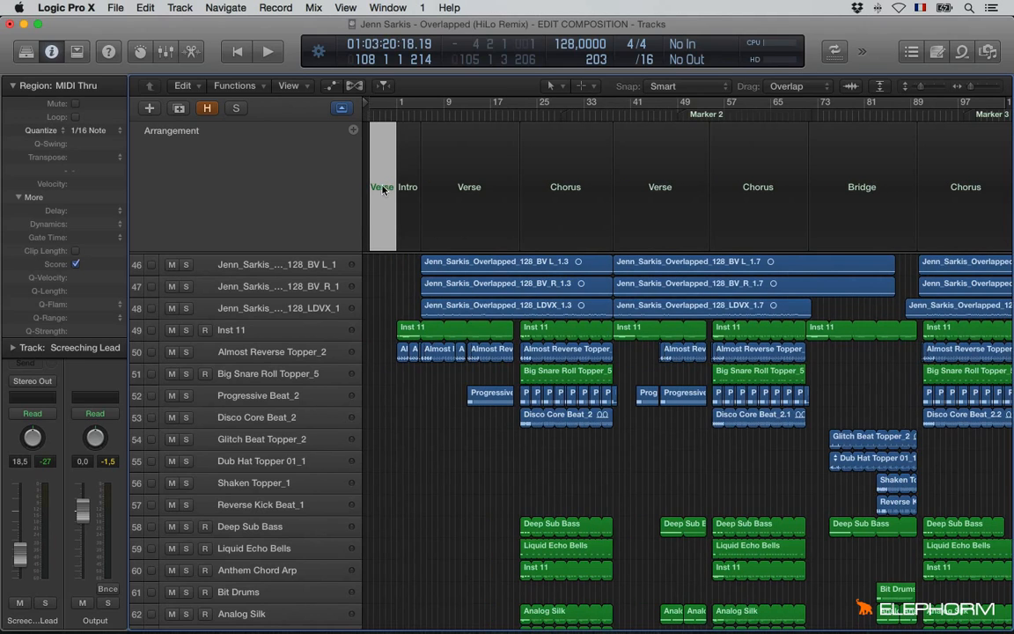
left_click(380, 191)
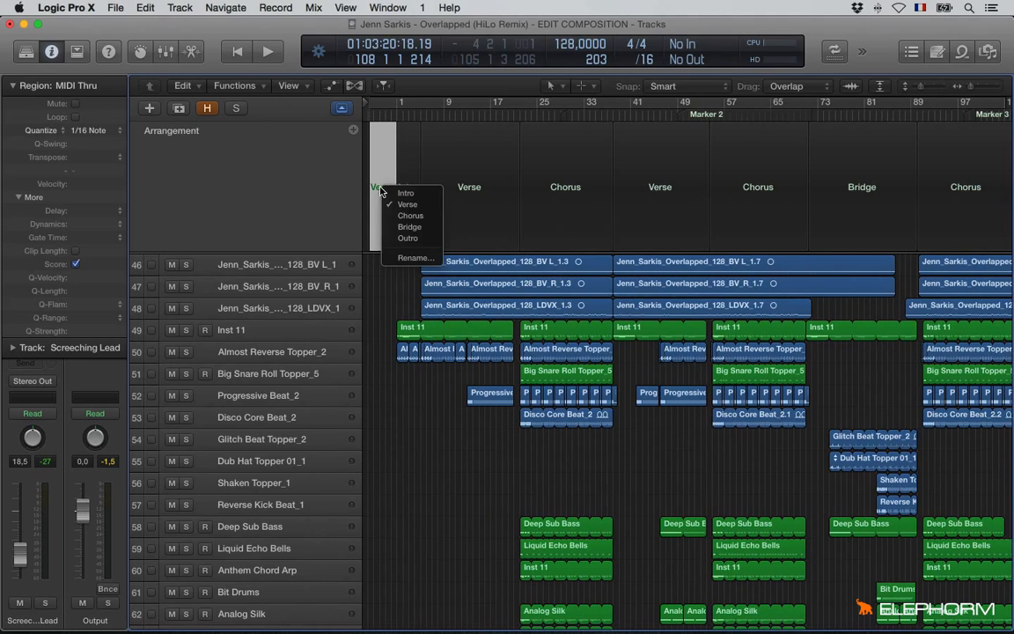
left_click(410, 257)
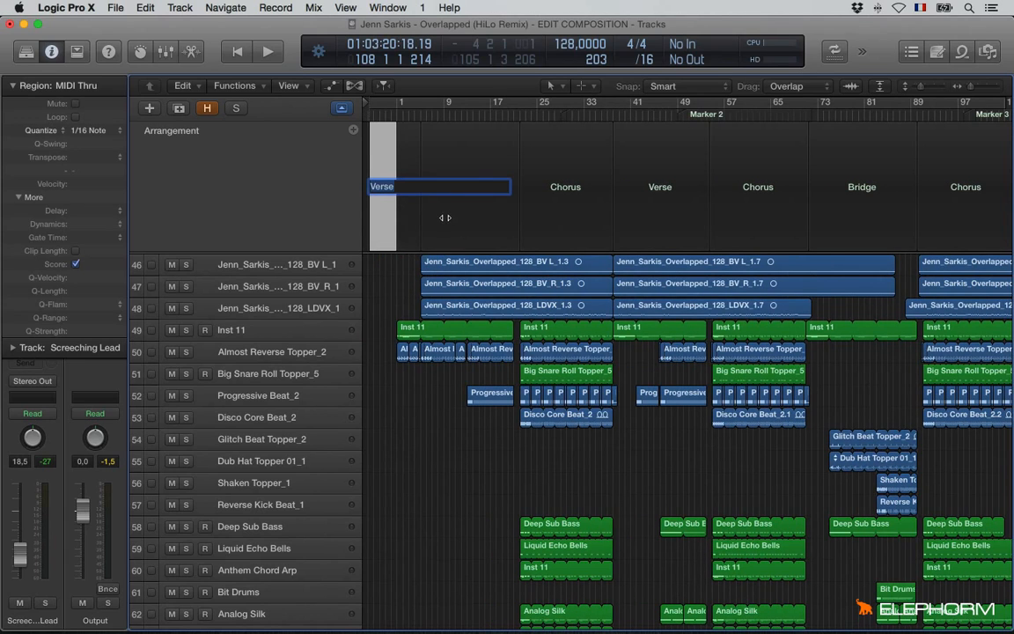
key("Return")
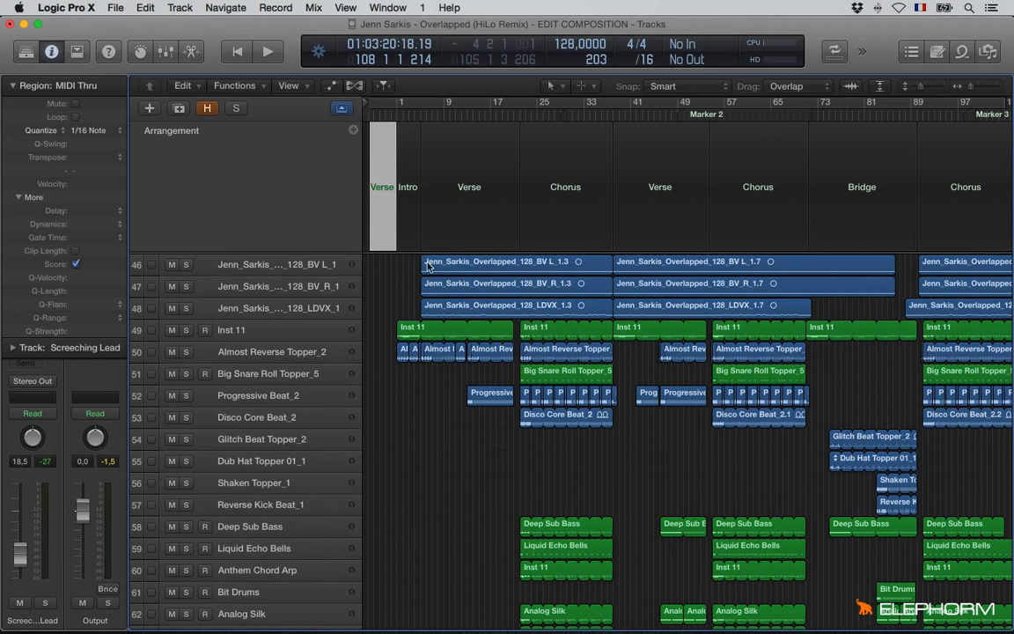
Step: Rename the short Verse marker in front of the Intro to "e"
left_click(381, 191)
left_click(412, 257)
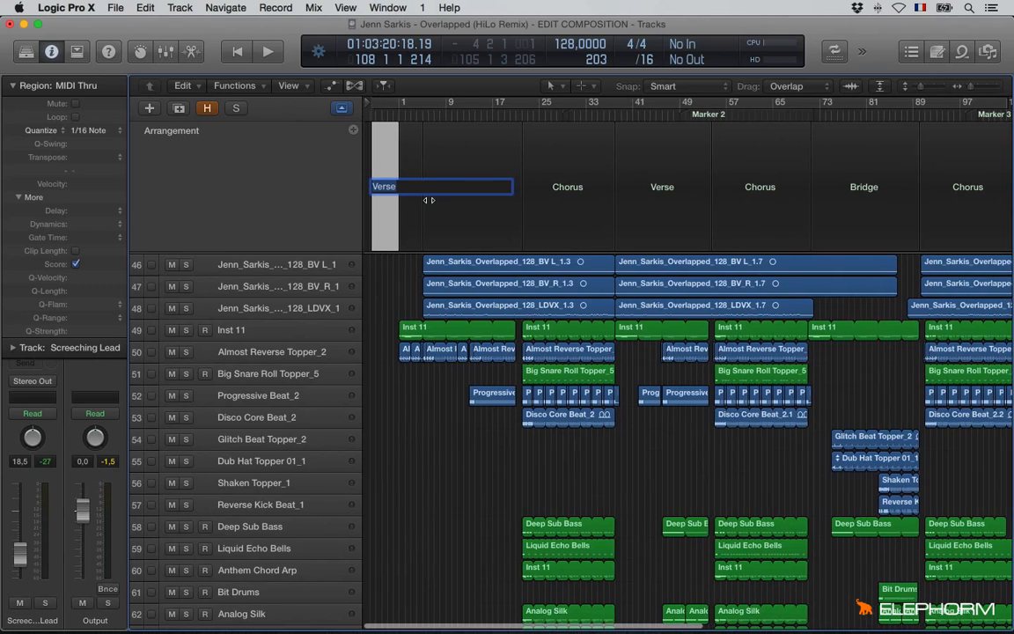
type("e")
key("Return")
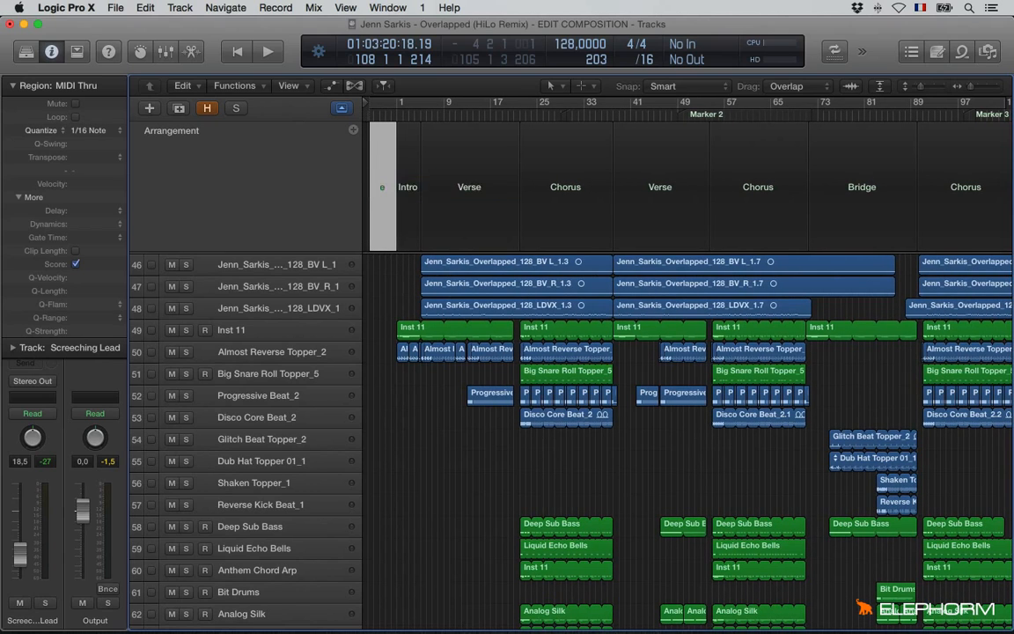
Step: Show the color palette and color the Intro marker red
left_click(405, 185)
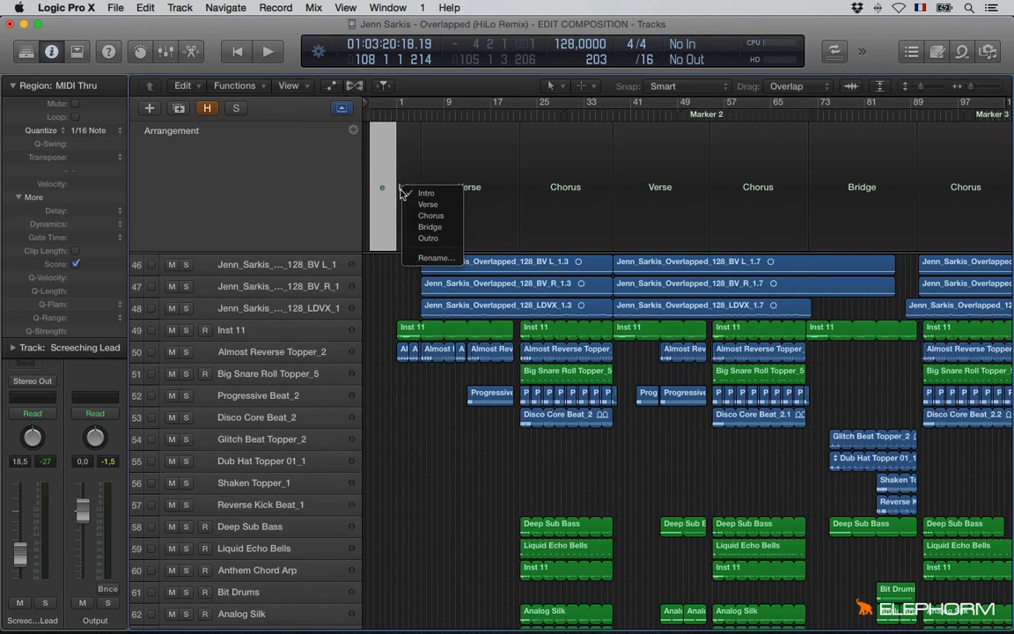
left_click(414, 162)
left_click(412, 165)
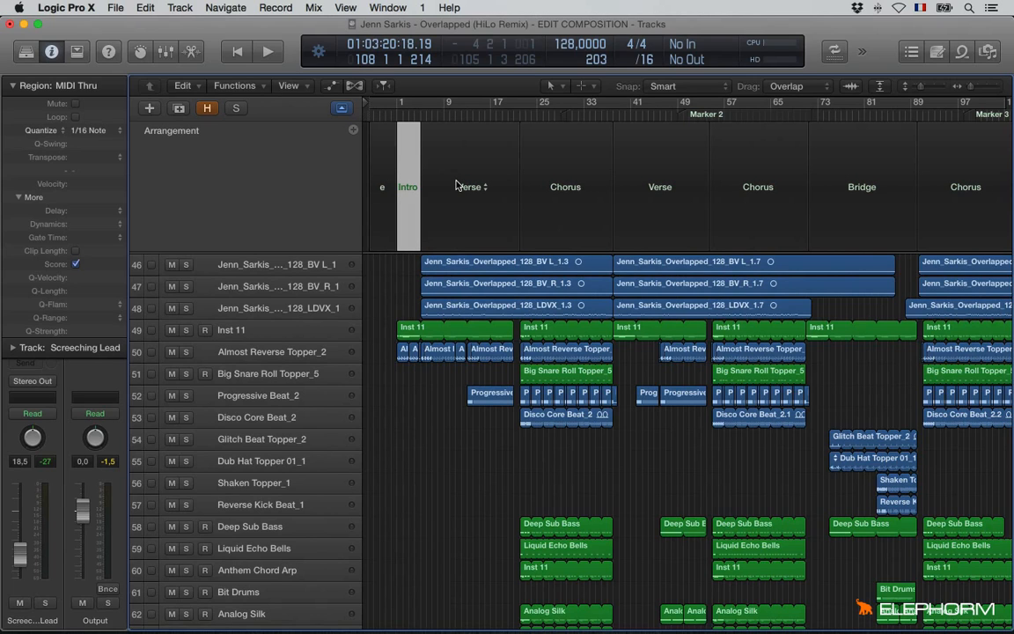
key("alt+c")
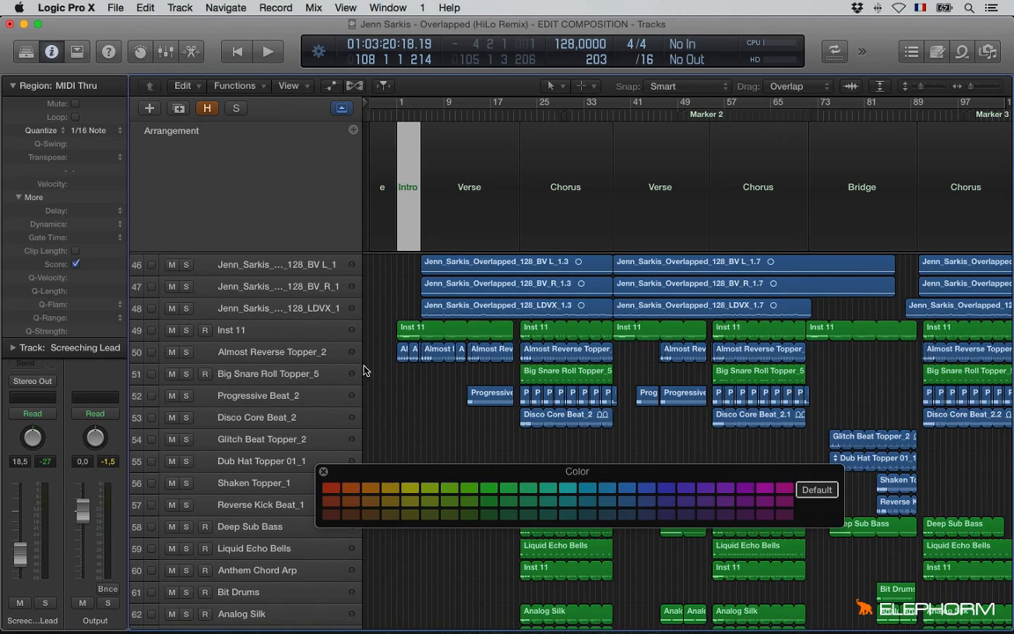
left_click(330, 488)
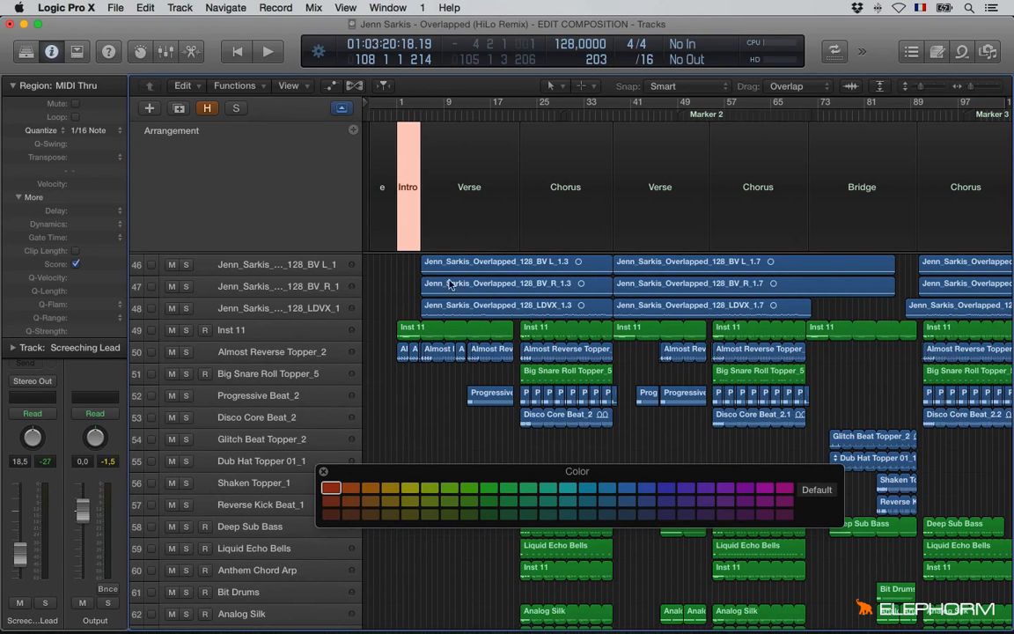
Step: Try to select matching section markers together for coloring, starting with the two Verse markers
left_click(482, 170)
left_click(659, 205)
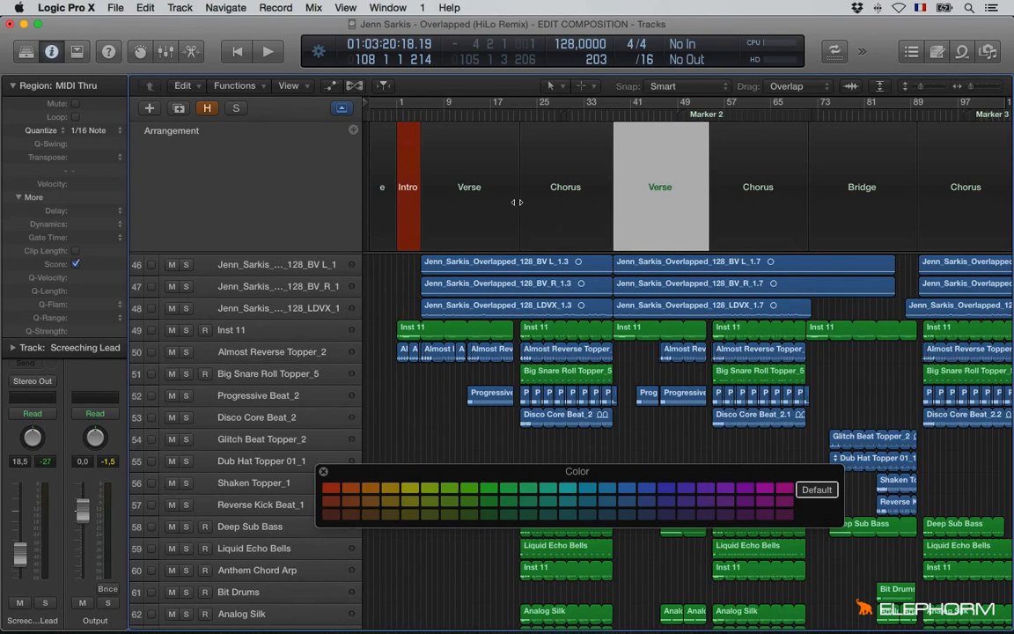
left_click(473, 192, "shift")
left_click(584, 187)
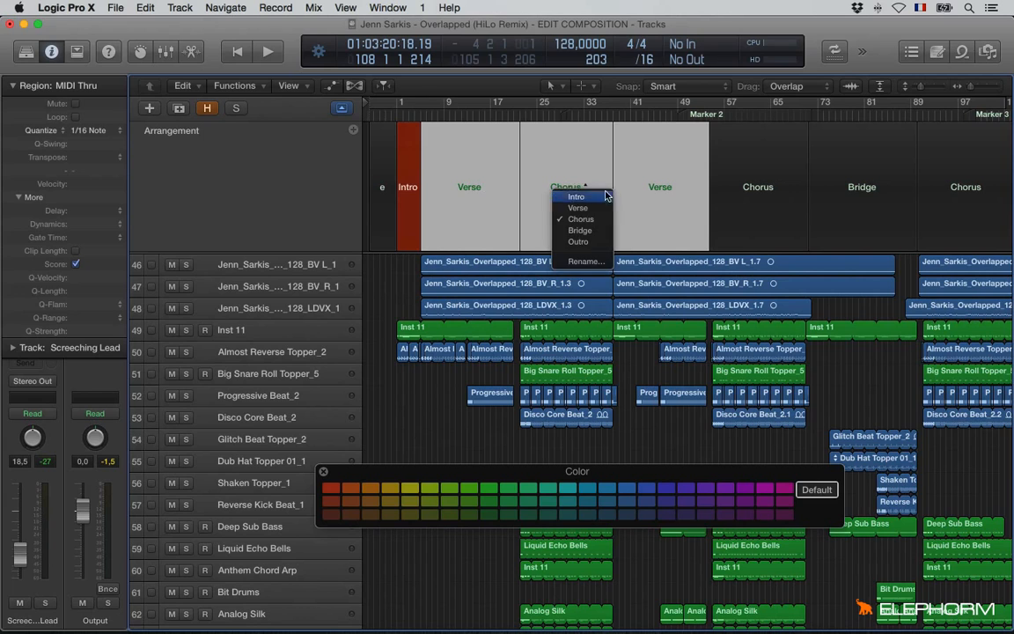
left_click(591, 194)
left_click(745, 219)
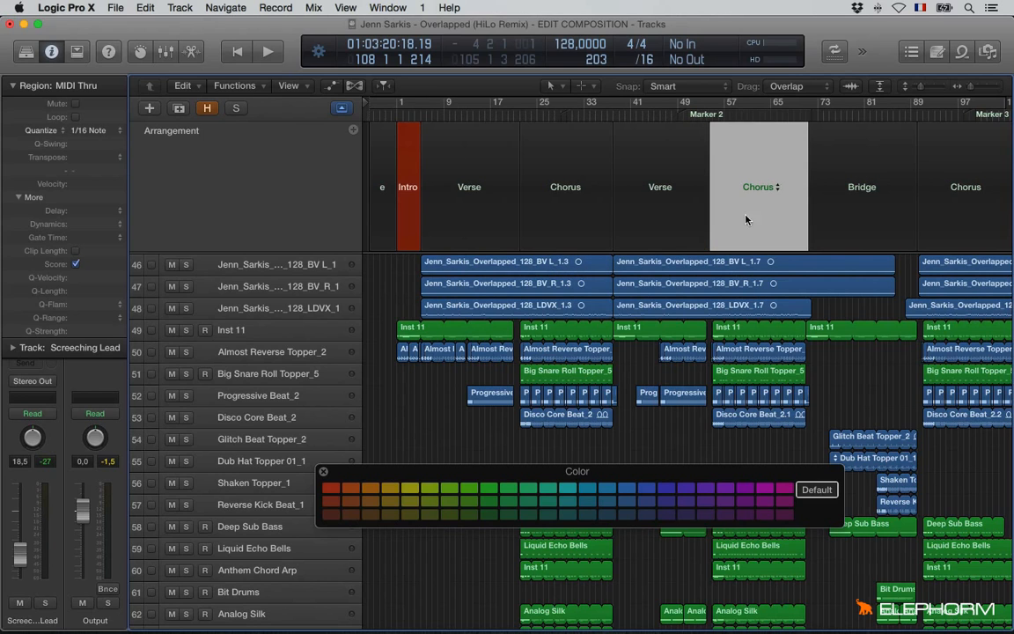
Step: Color the Verse markers at bars 5 and 38 blue, one after the other
left_click(469, 208)
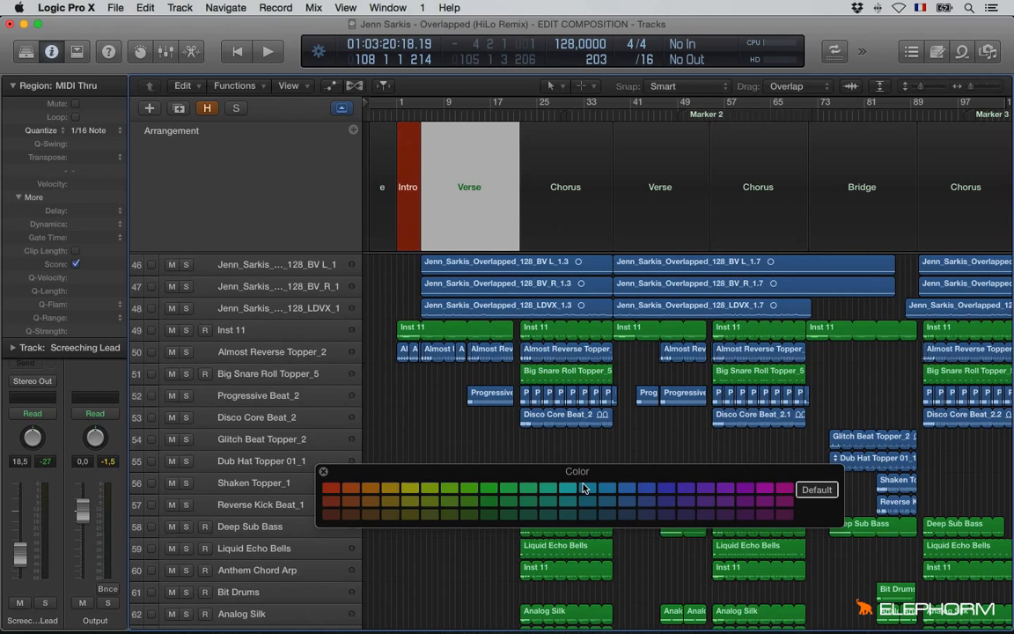
left_click(583, 489)
left_click(653, 173)
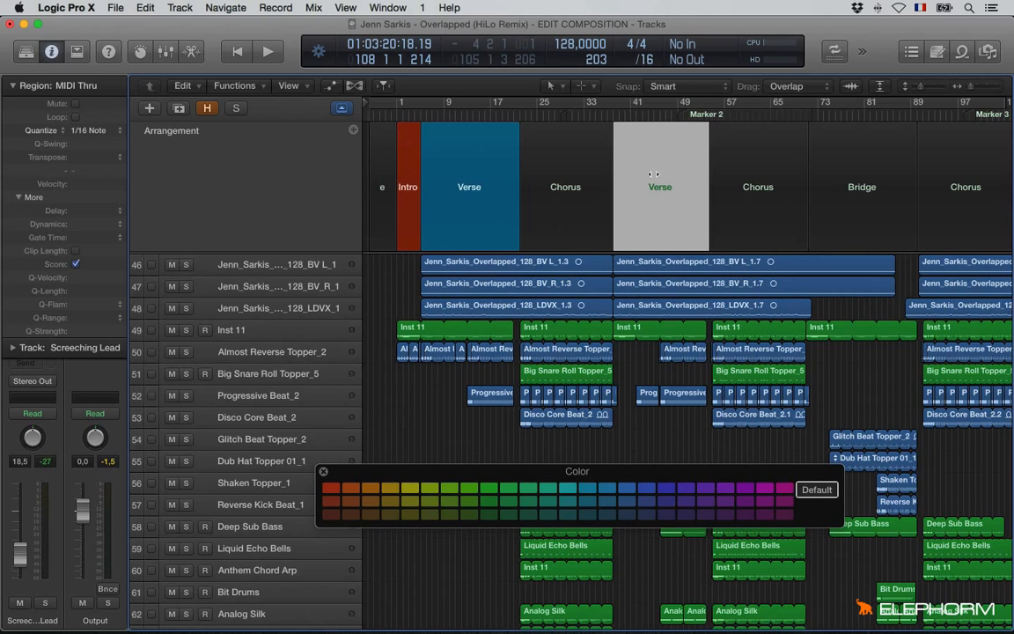
left_click(584, 489)
Step: Color the three Chorus markers on the Arrangement track magenta, one after the other
left_click(554, 227)
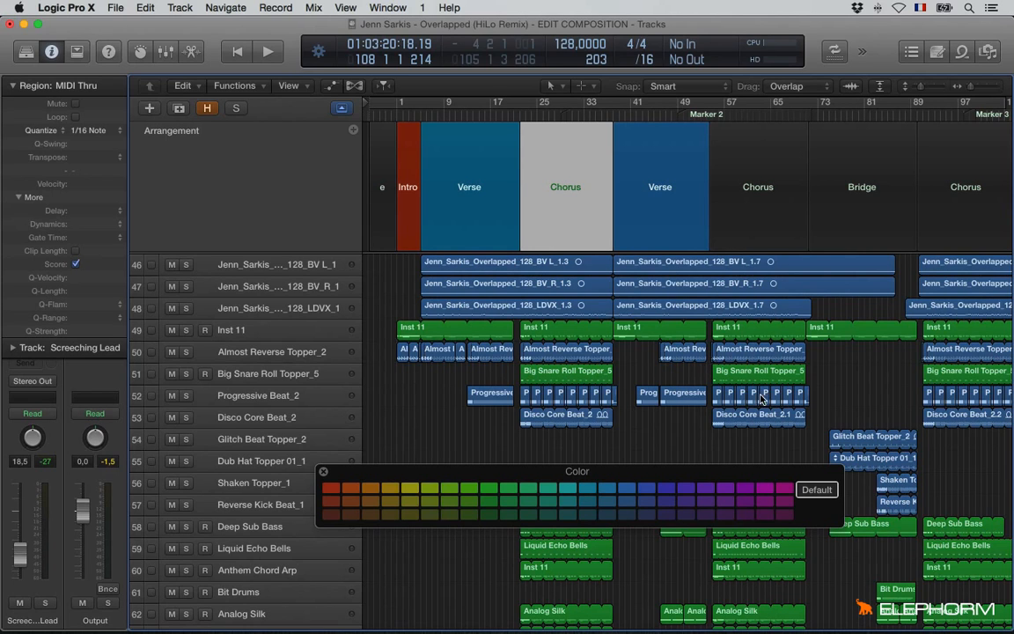
left_click(788, 491)
left_click(713, 231)
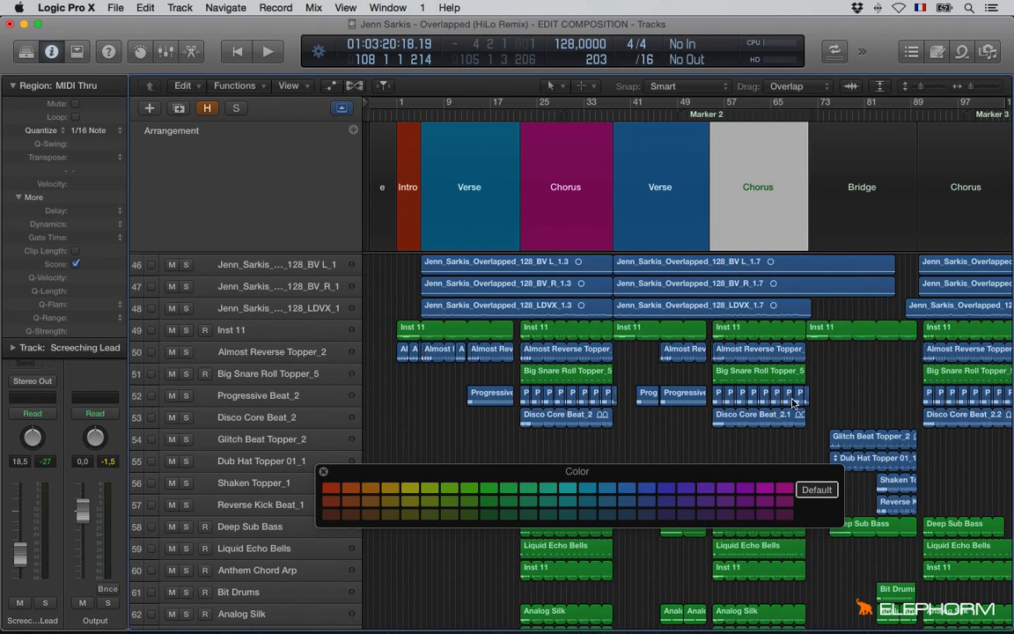
left_click(786, 491)
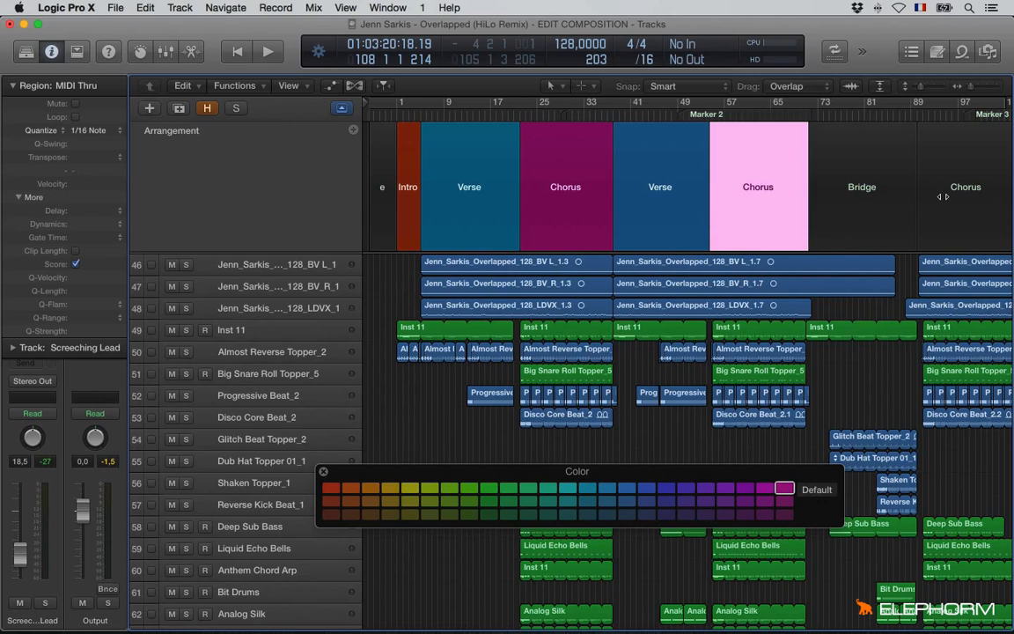
left_click(942, 196)
left_click(785, 490)
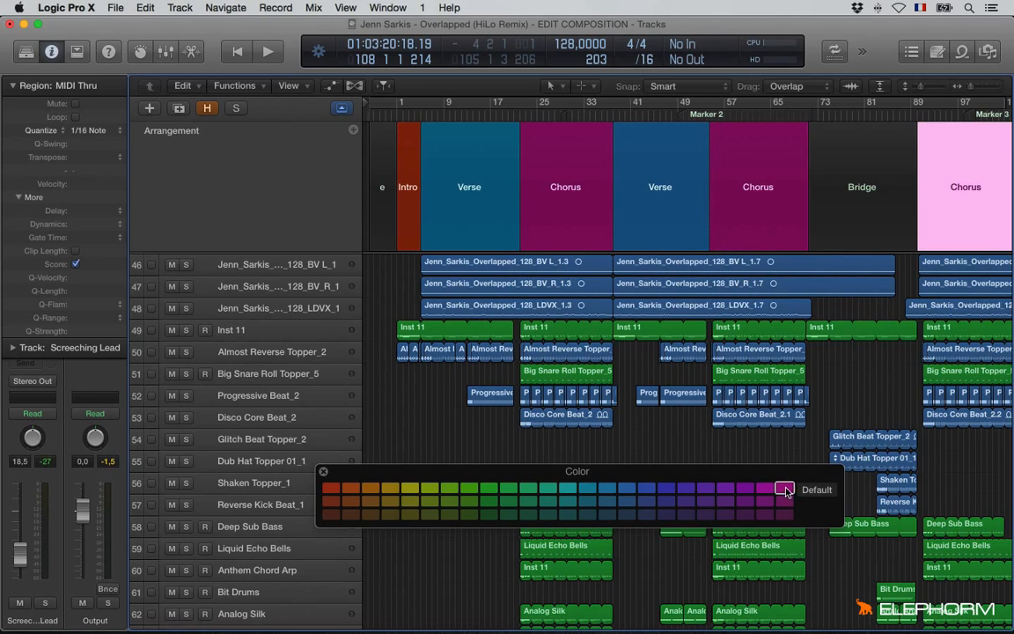
Step: Color the Bridge marker yellow, deselect it and close the color palette
left_click(843, 219)
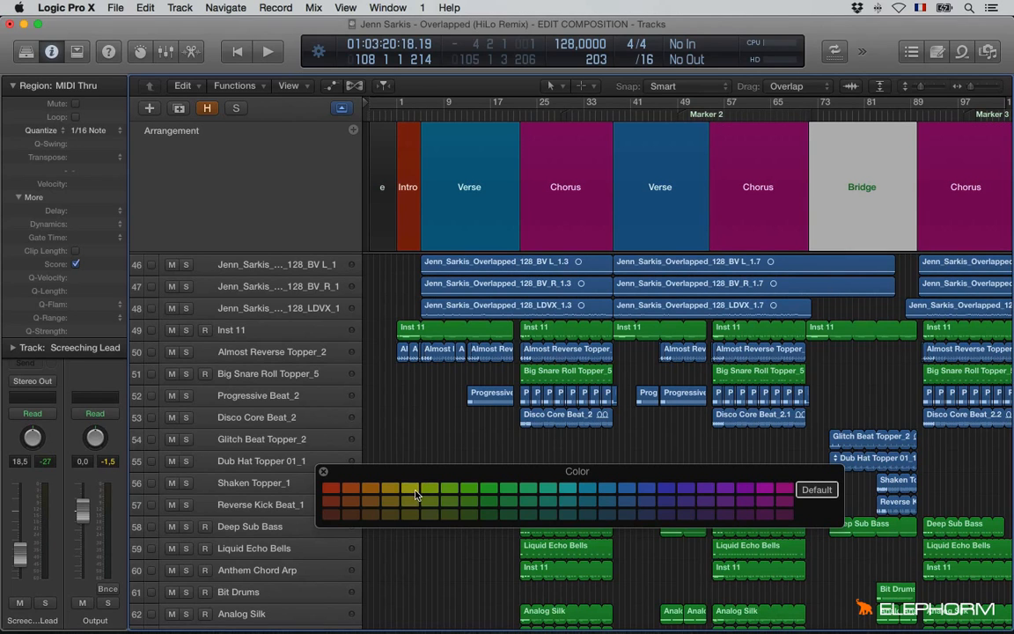
left_click(411, 488)
left_click(736, 440)
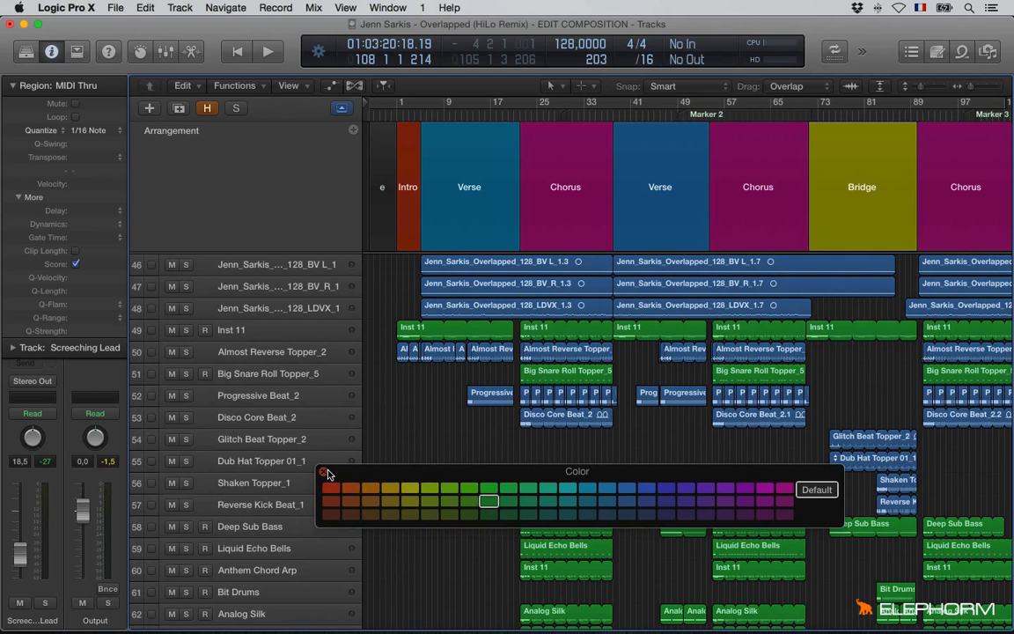
left_click(324, 471)
key("z")
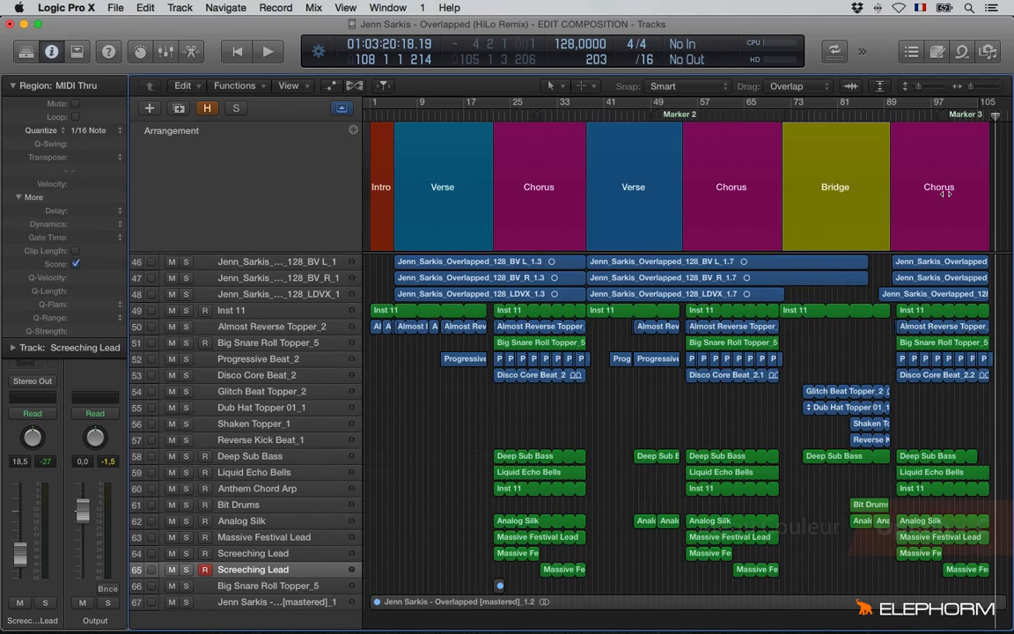
Step: Show and hide the color palette twice in a row without changing any color
key("alt+c")
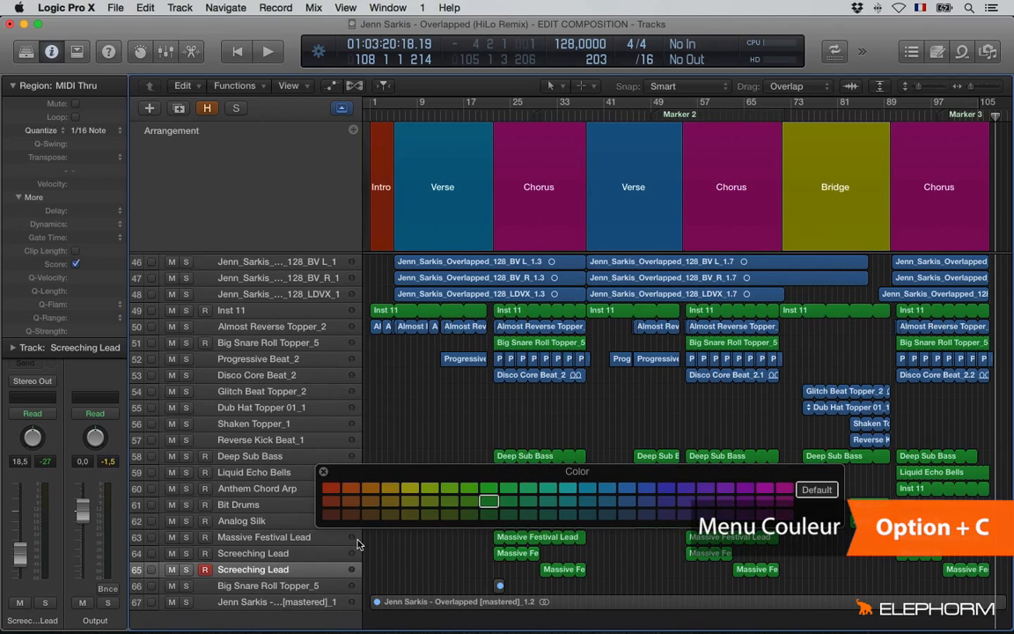
key("alt+c")
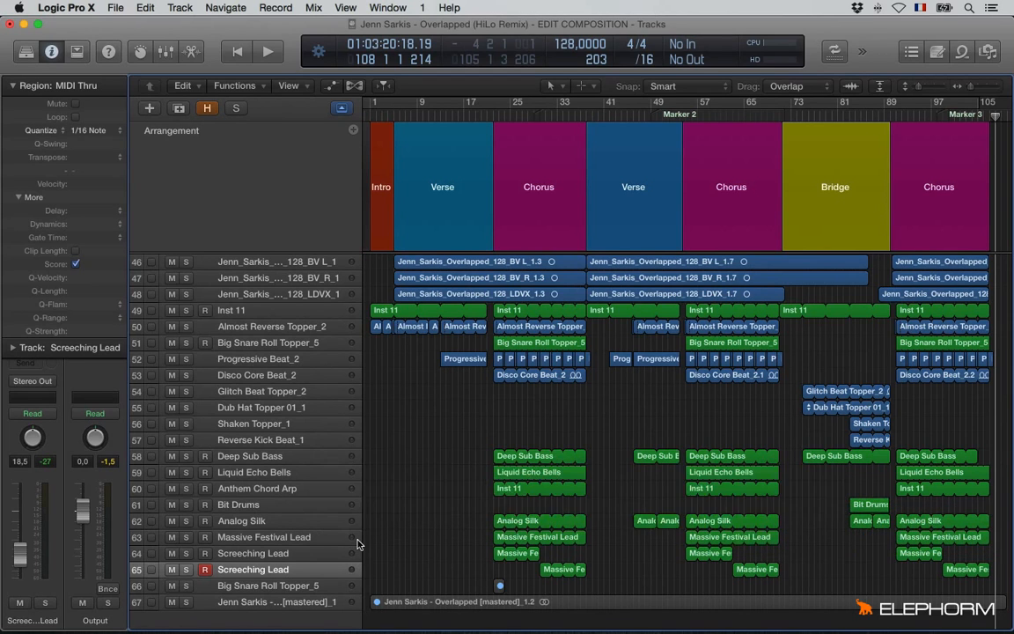
key("alt+c")
key("alt+c")
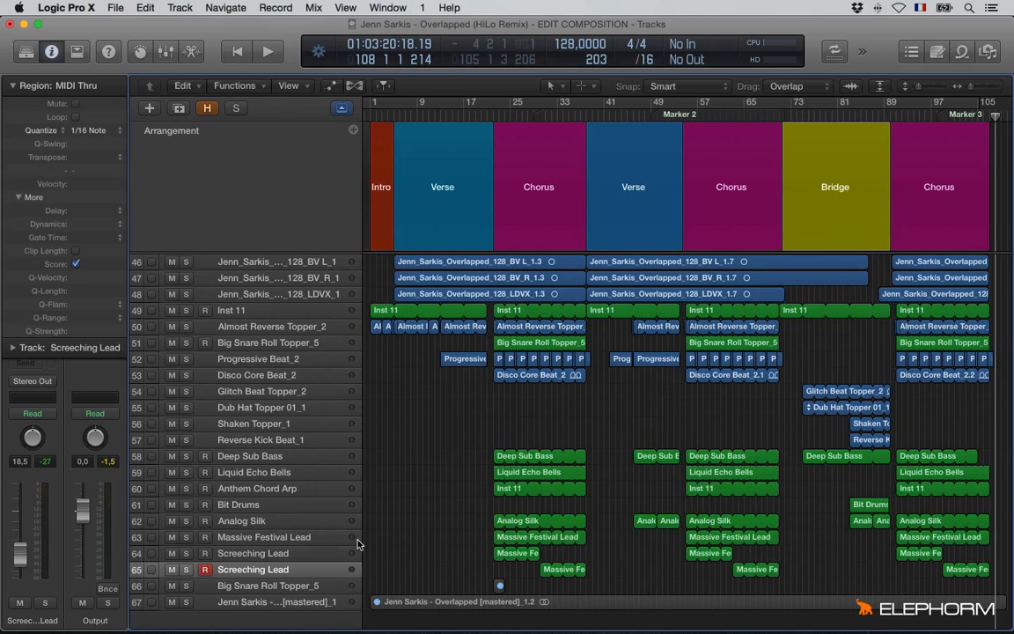